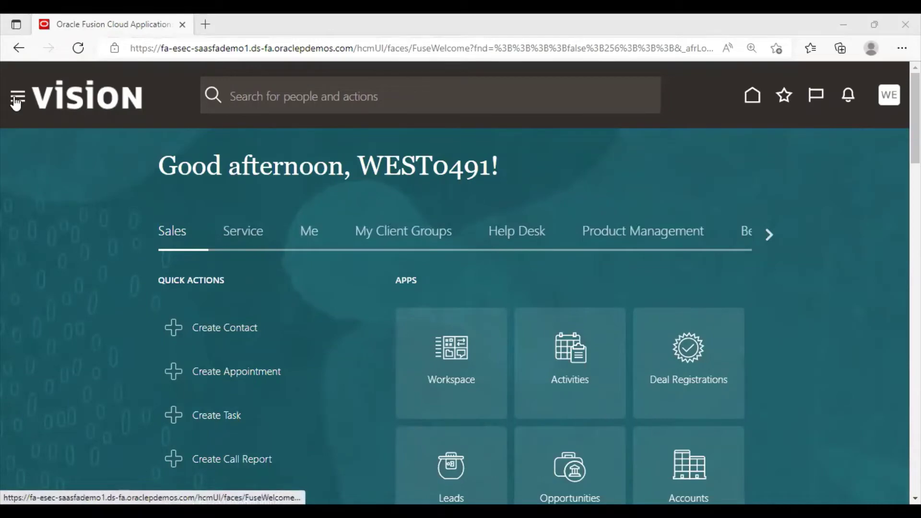
# Open the Security Console from the Tools group and dismiss the warning about the import process.
pyautogui.click(17, 102)
pyautogui.scroll(-6, 103, 267)
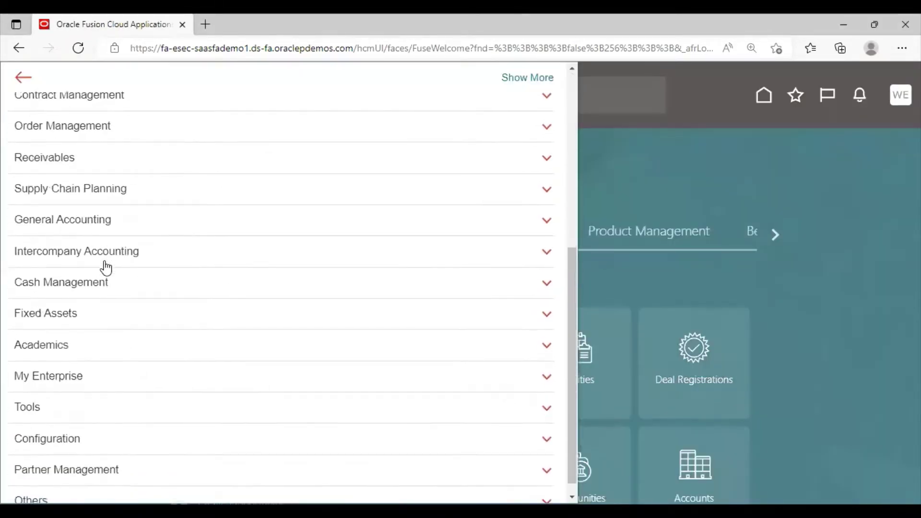
pyautogui.click(550, 412)
pyautogui.scroll(-3, 504, 390)
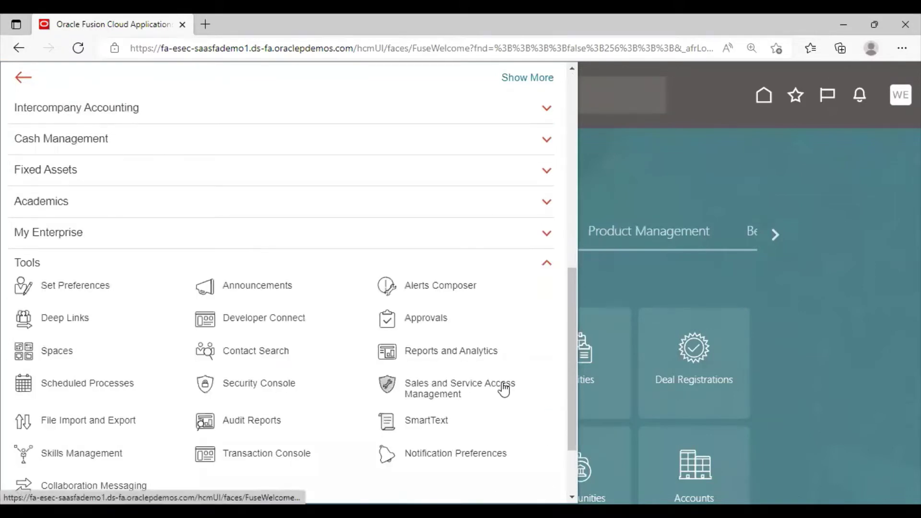
pyautogui.click(226, 382)
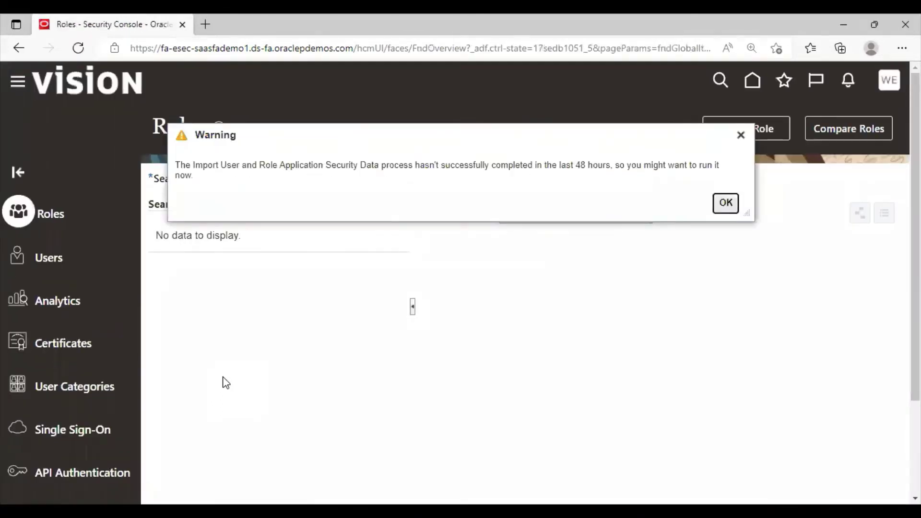
pyautogui.click(739, 136)
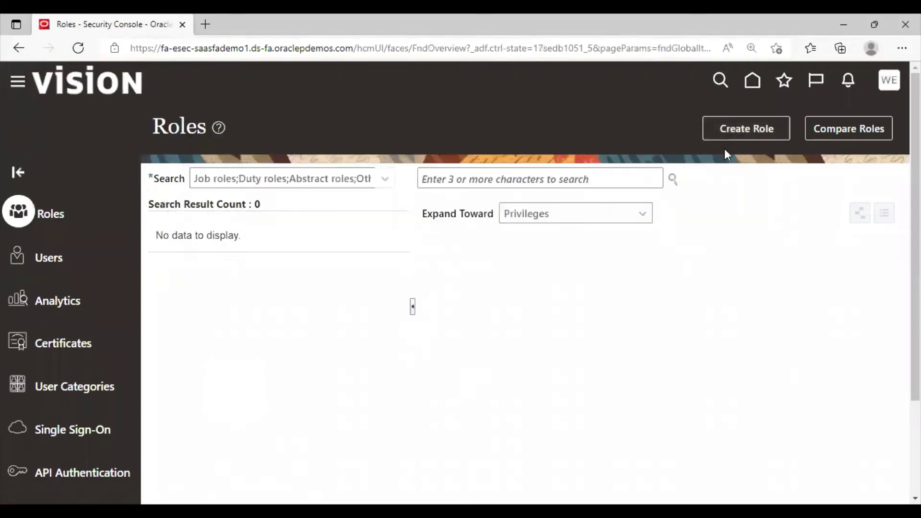
# Search the user accounts by user name for the signed-in account, open its details and review its assigned roles.
pyautogui.click(45, 260)
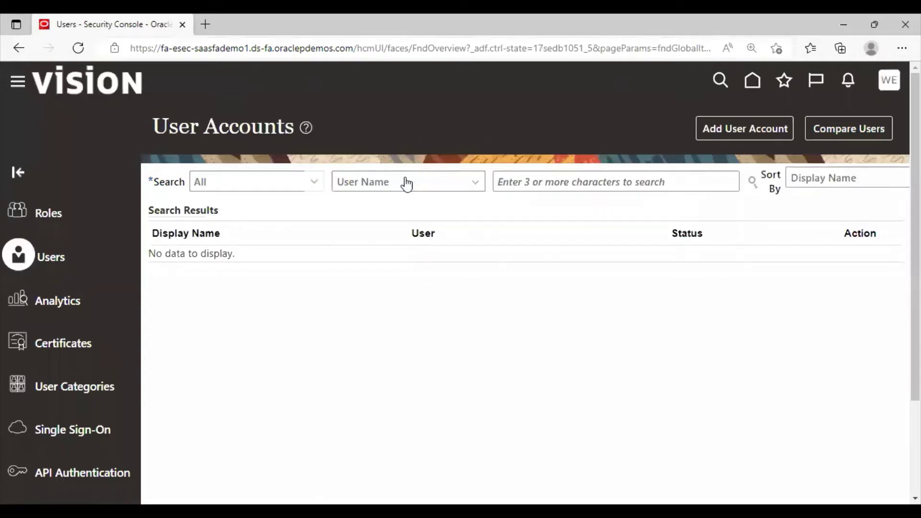
pyautogui.click(406, 185)
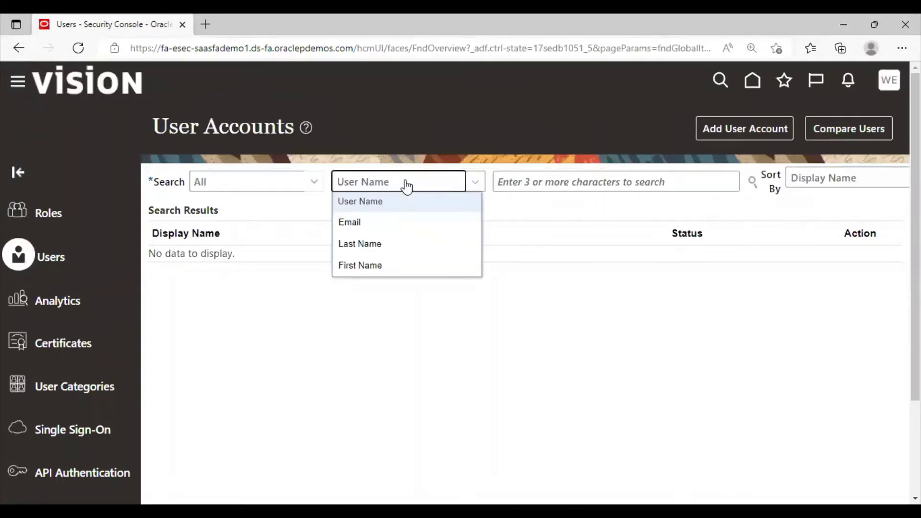
pyautogui.click(524, 176)
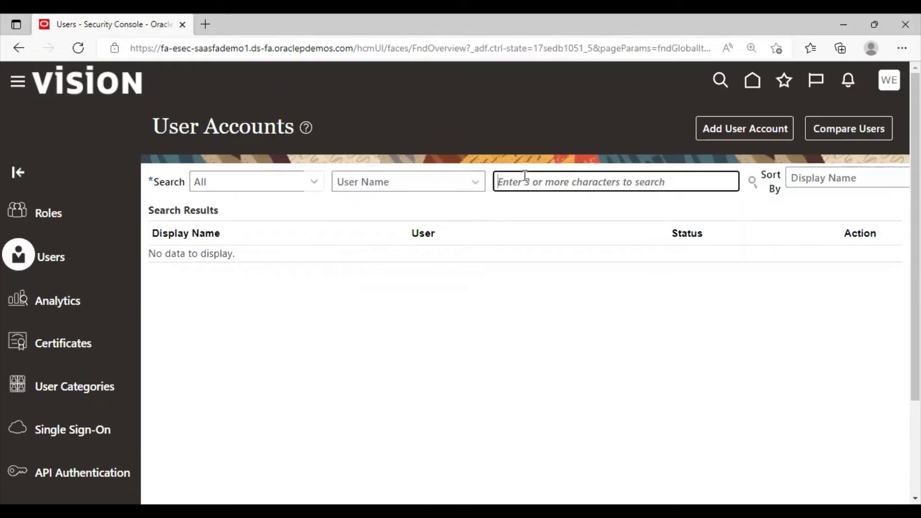
pyautogui.write('west')
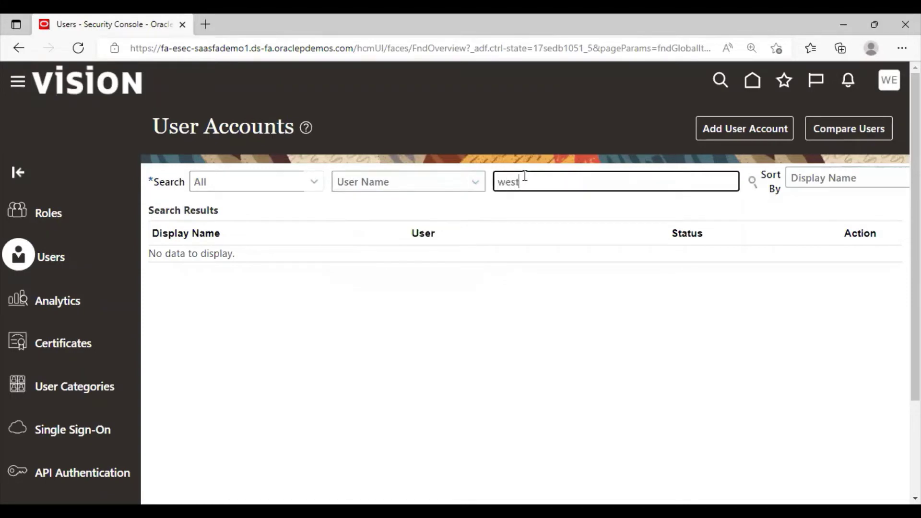
pyautogui.write('0491')
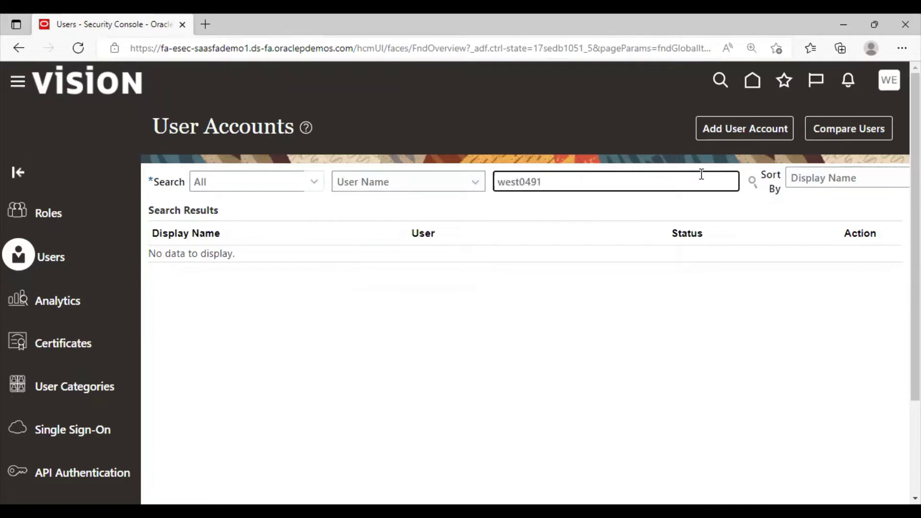
pyautogui.press('Return')
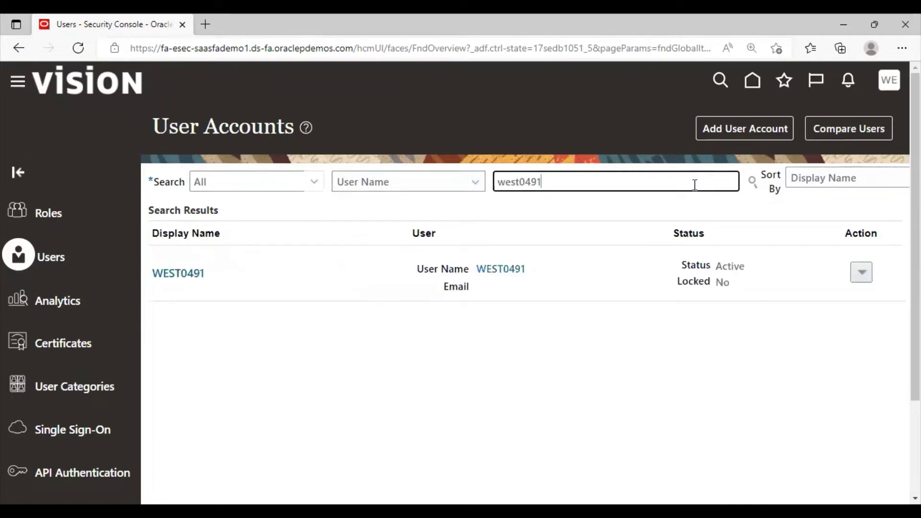
pyautogui.click(178, 275)
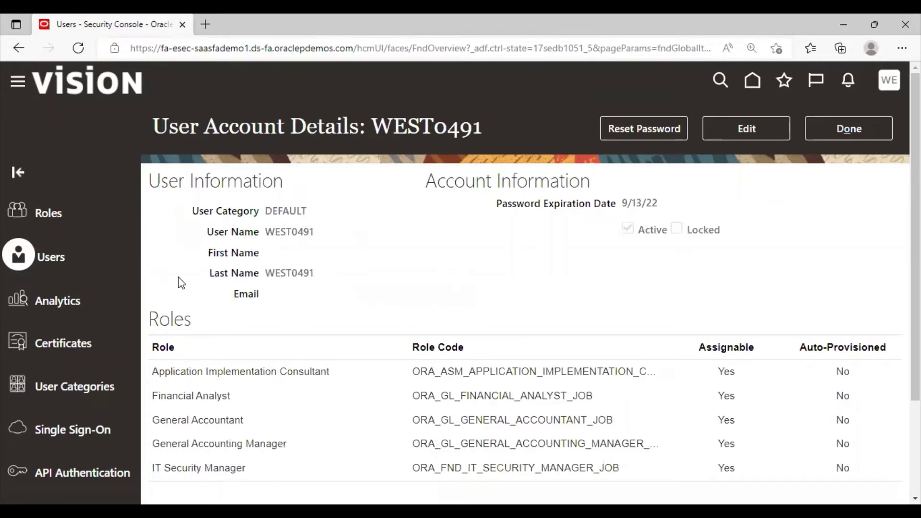
pyautogui.scroll(-2, 514, 314)
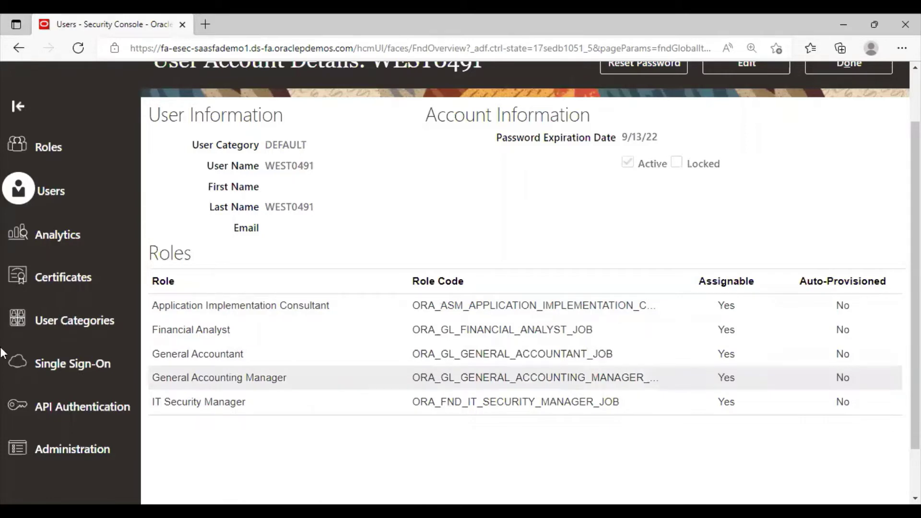
pyautogui.scroll(2, 884, 210)
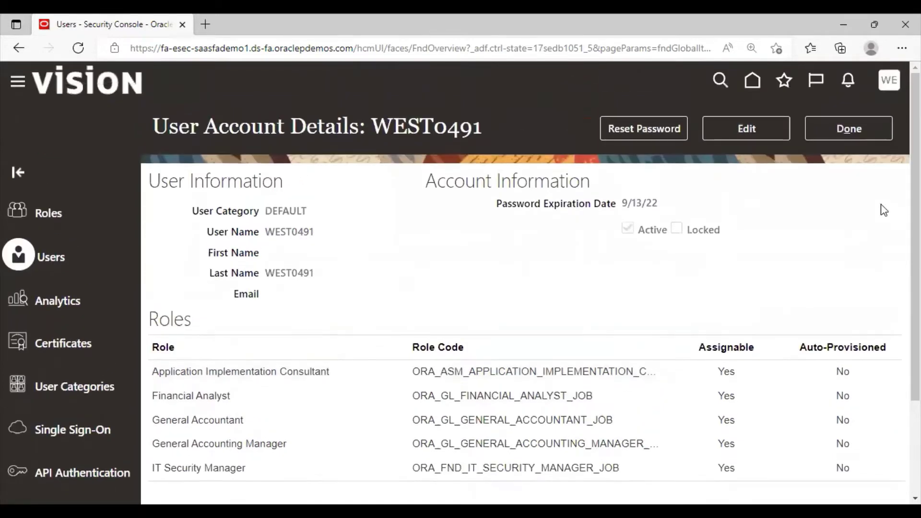
# Close the account details, go to Setup and Maintenance, and open the New Life Corporation implementation project.
pyautogui.click(830, 133)
pyautogui.click(887, 82)
pyautogui.click(634, 306)
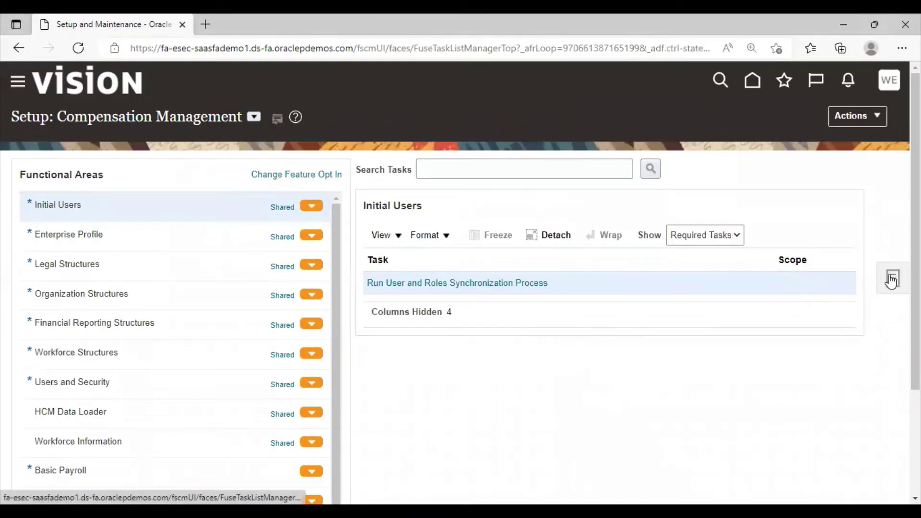
pyautogui.click(891, 280)
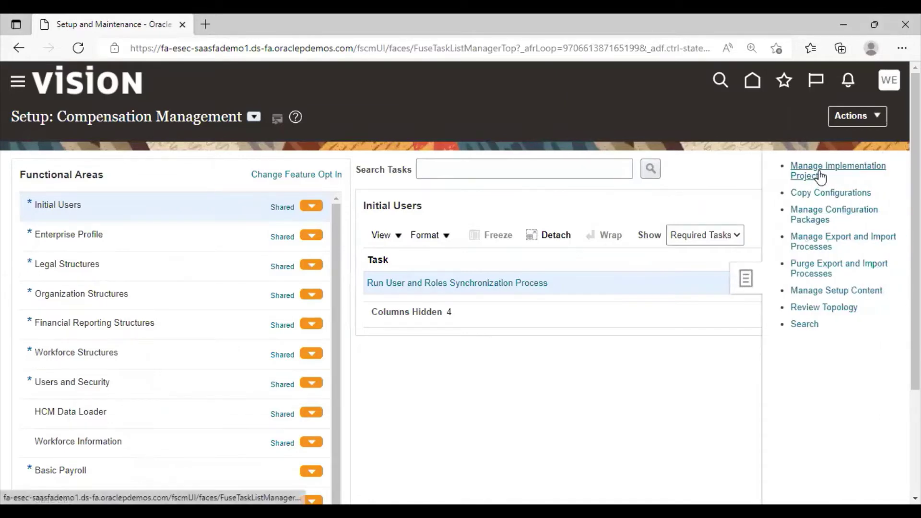
pyautogui.click(820, 177)
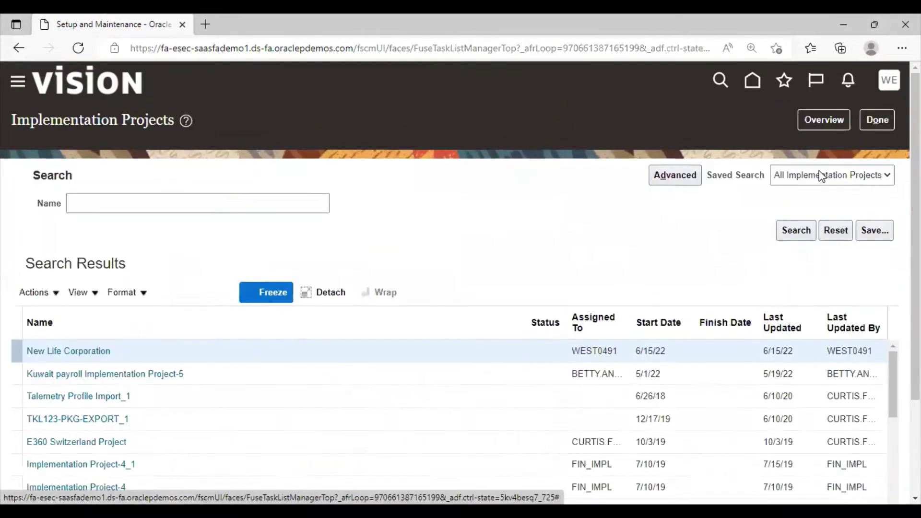
pyautogui.click(51, 342)
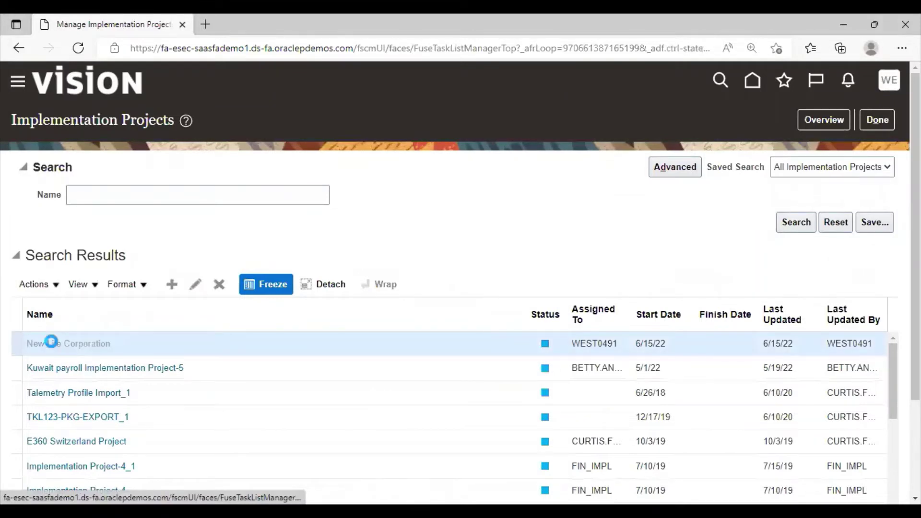
# Search the project tasks for "manage data access set" and open Manage Data Access Sets under Define Data Security for Financials.
pyautogui.click(71, 313)
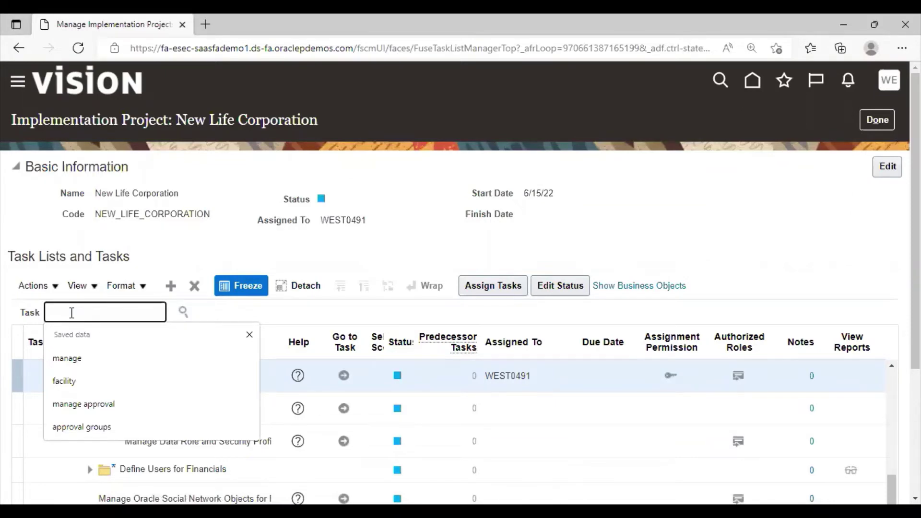
pyautogui.write('manage data access ')
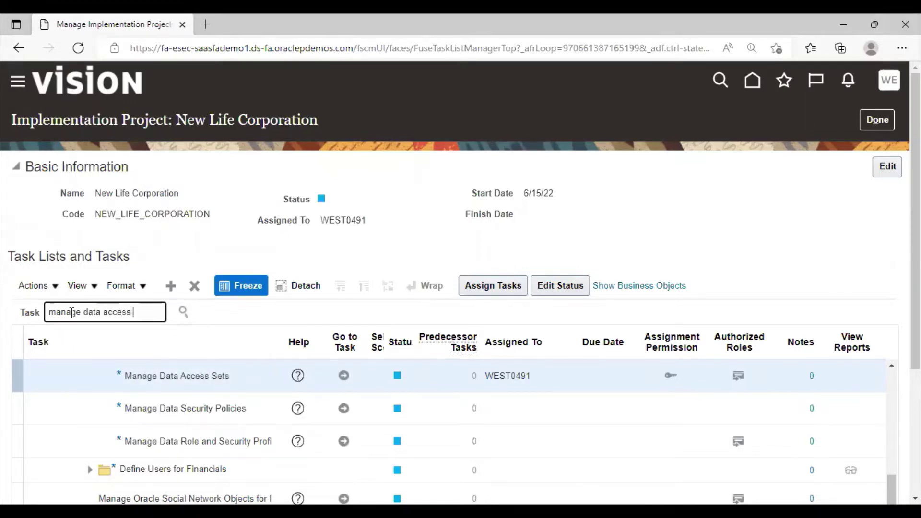
pyautogui.write('set')
pyautogui.press('Return')
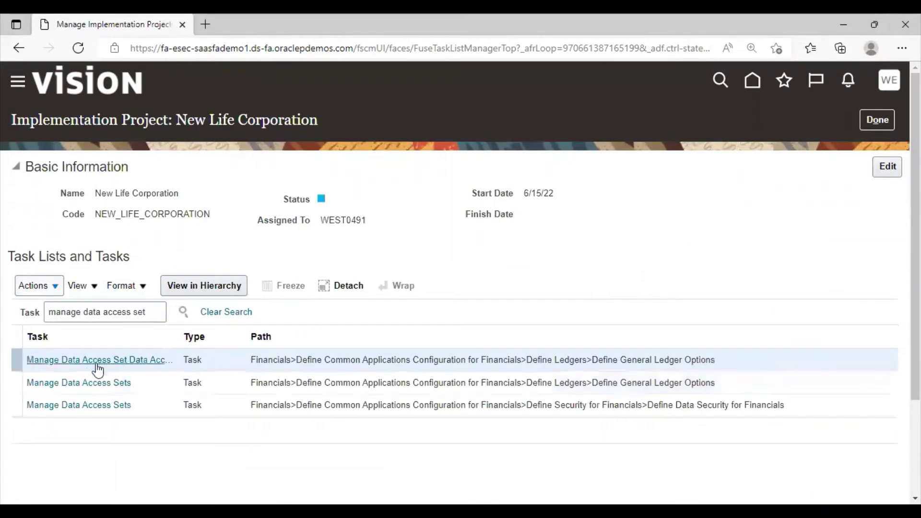
pyautogui.click(83, 404)
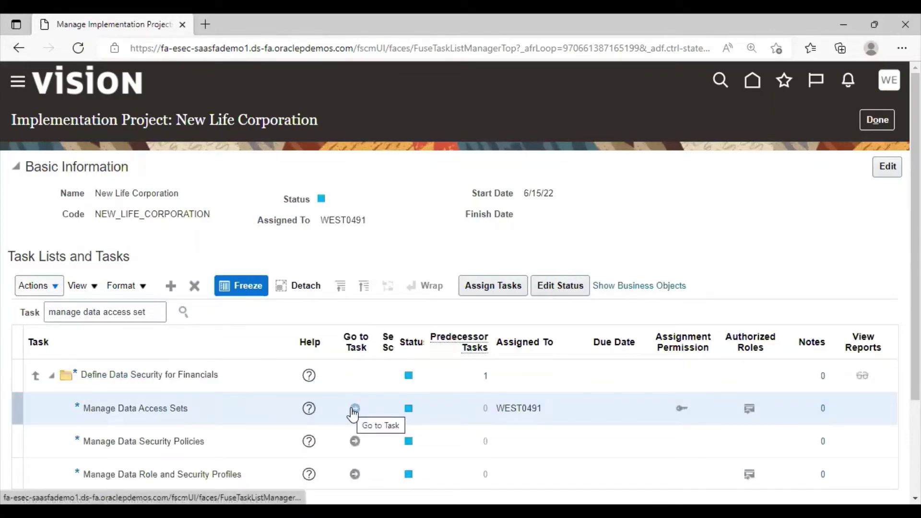
pyautogui.click(353, 409)
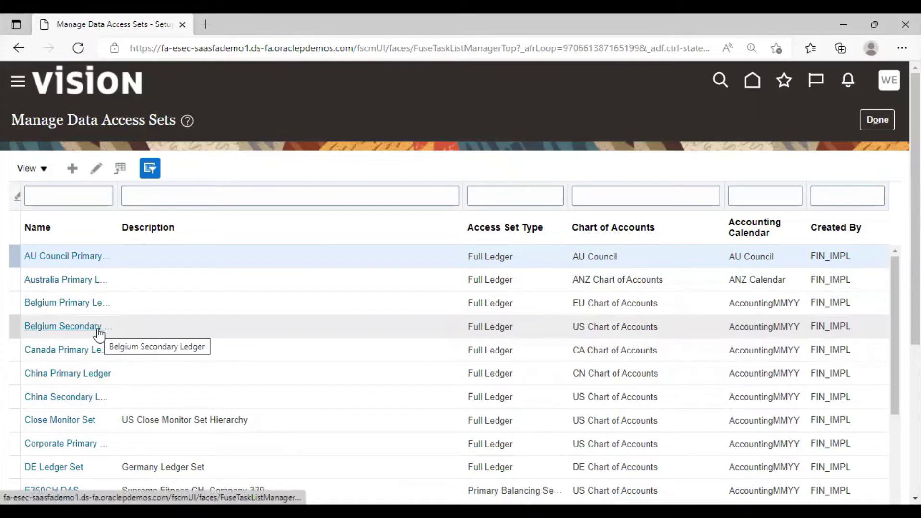
# Find the NL Primary Ledger data access set in the list and open it for review.
pyautogui.scroll(-10, 620, 306)
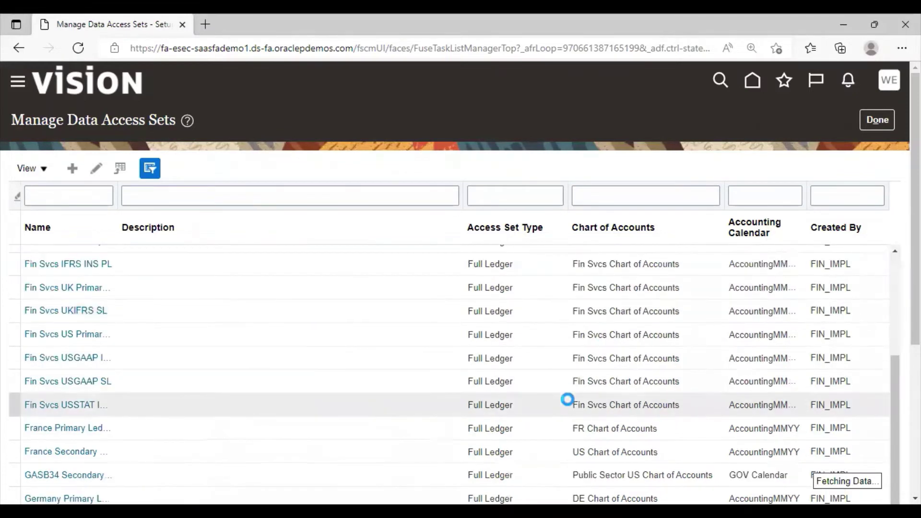
pyautogui.scroll(-5, 376, 432)
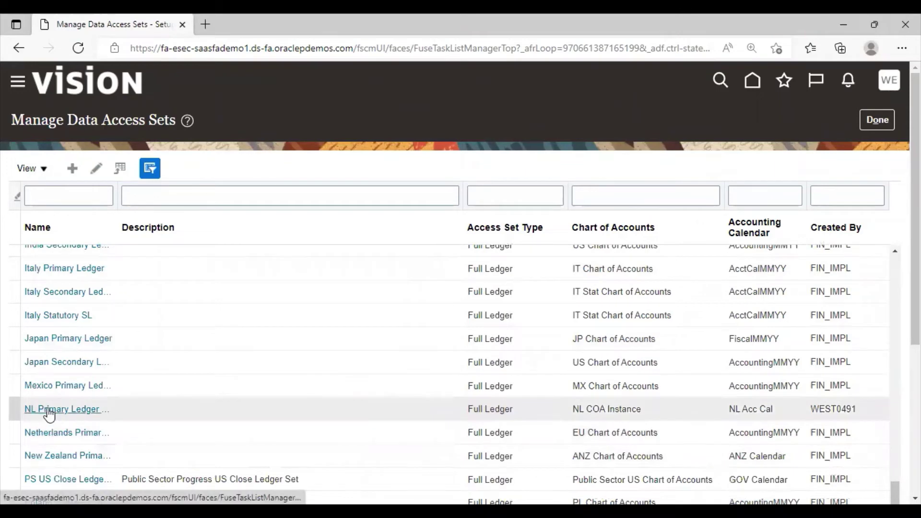
pyautogui.click(49, 410)
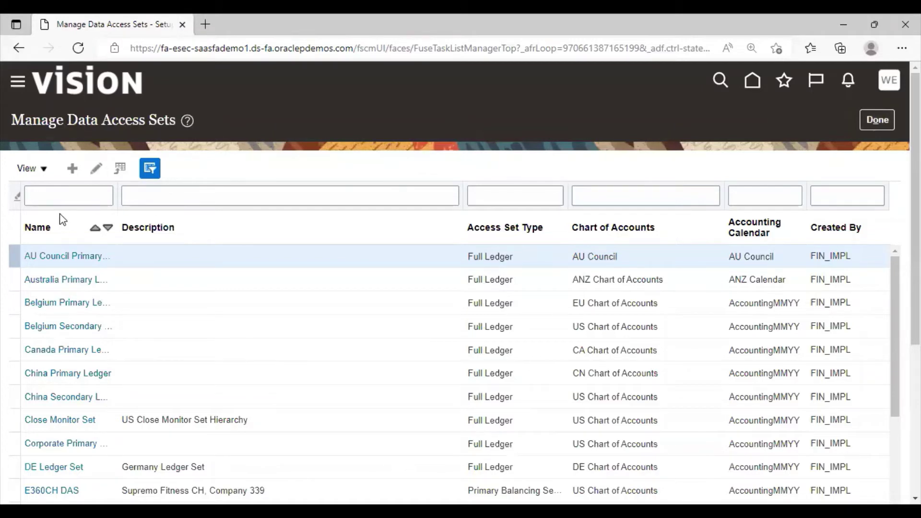
# Start a data access set "NL 2000 Data Access Set" with type Primary Balancing Segment Value, chart of accounts NL COA Instance and calendar NL Acc Cal.
pyautogui.click(73, 168)
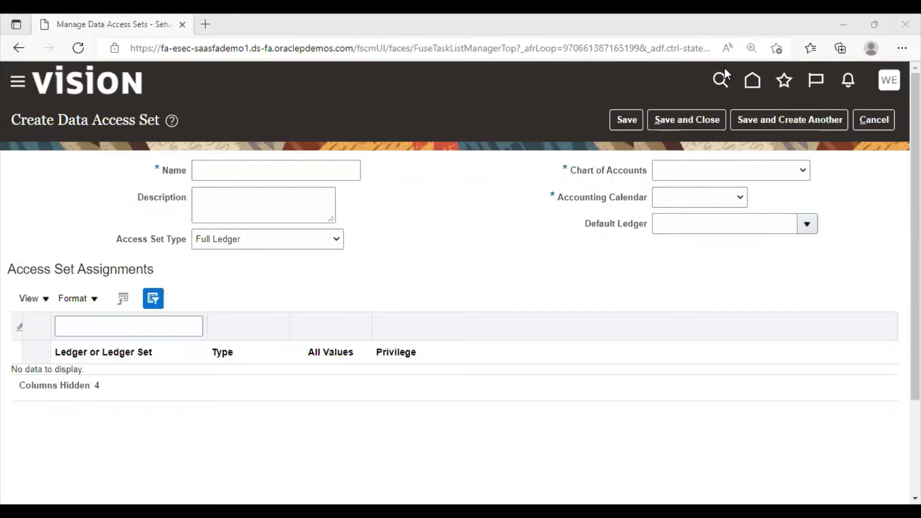
pyautogui.click(225, 171)
pyautogui.write('N')
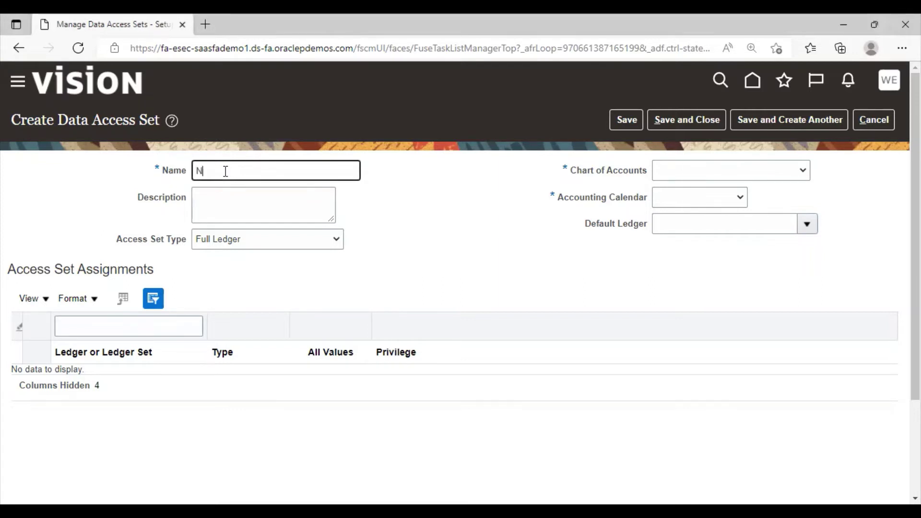
pyautogui.write('L 2000 Data Access Set')
pyautogui.click(332, 242)
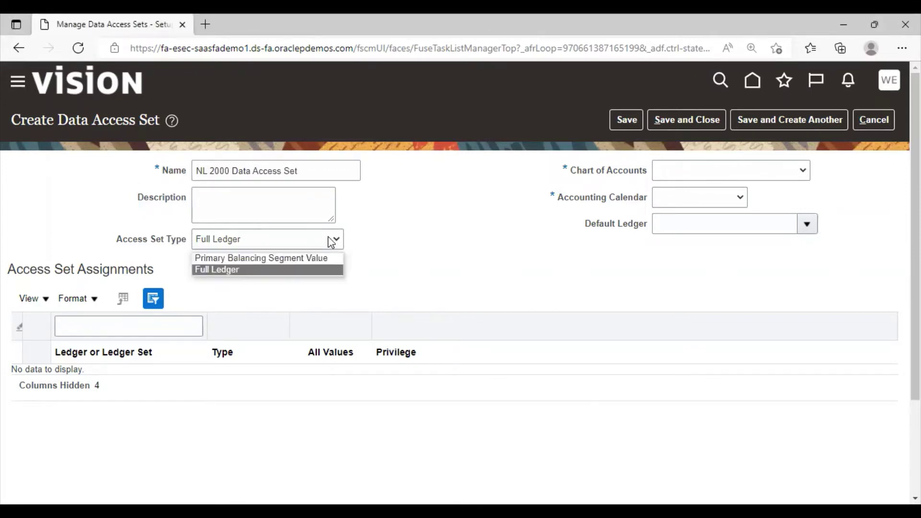
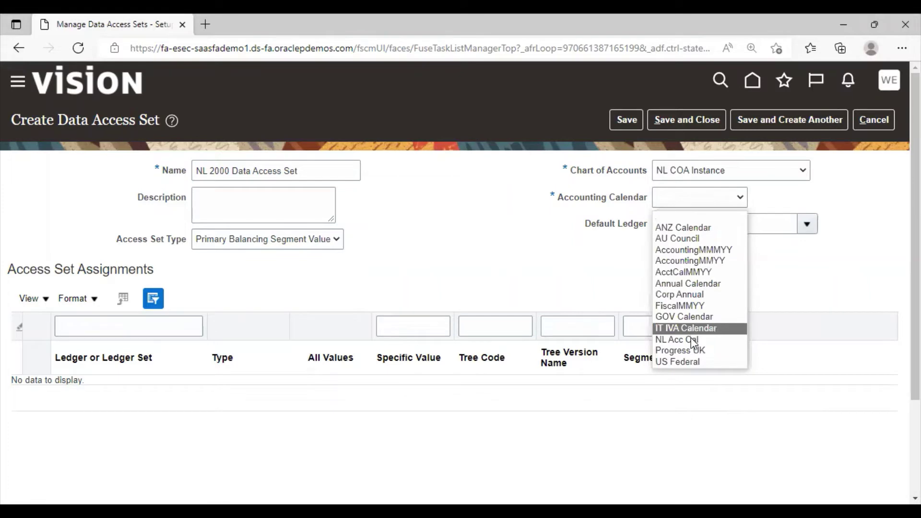
pyautogui.click(692, 339)
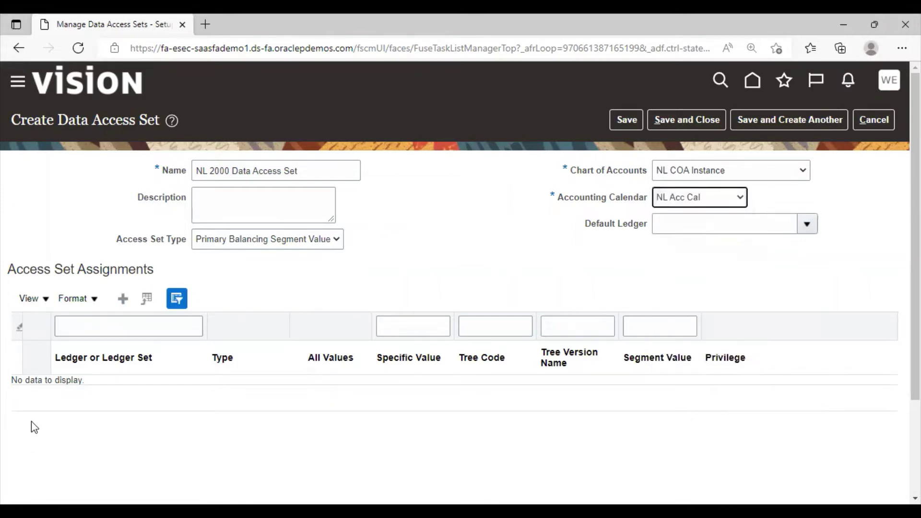
# Add an access set assignment for NL Primary Ledger USA, turn off All Values and set Specific Value to Single Value.
pyautogui.click(122, 306)
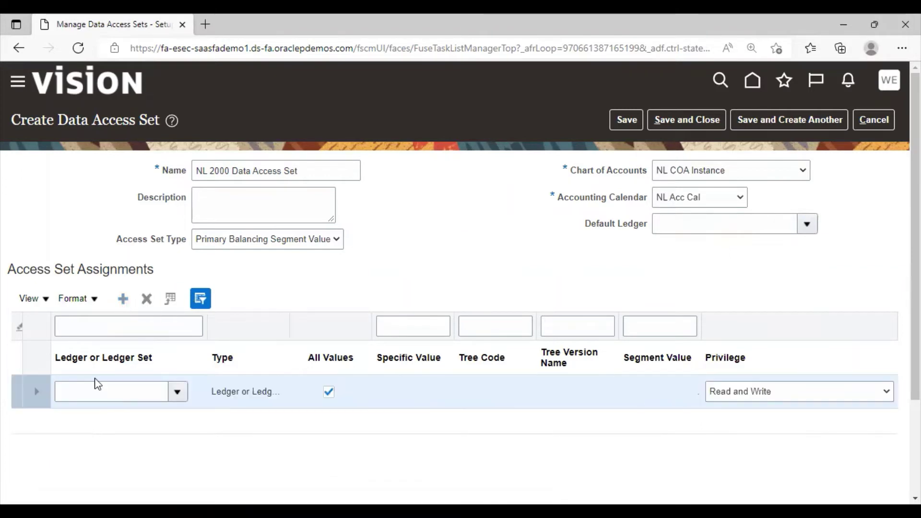
pyautogui.click(177, 393)
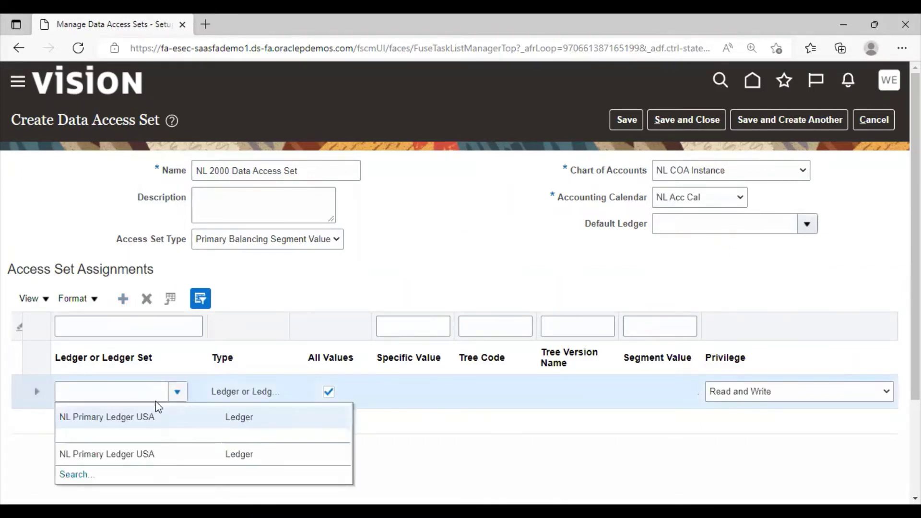
pyautogui.click(117, 419)
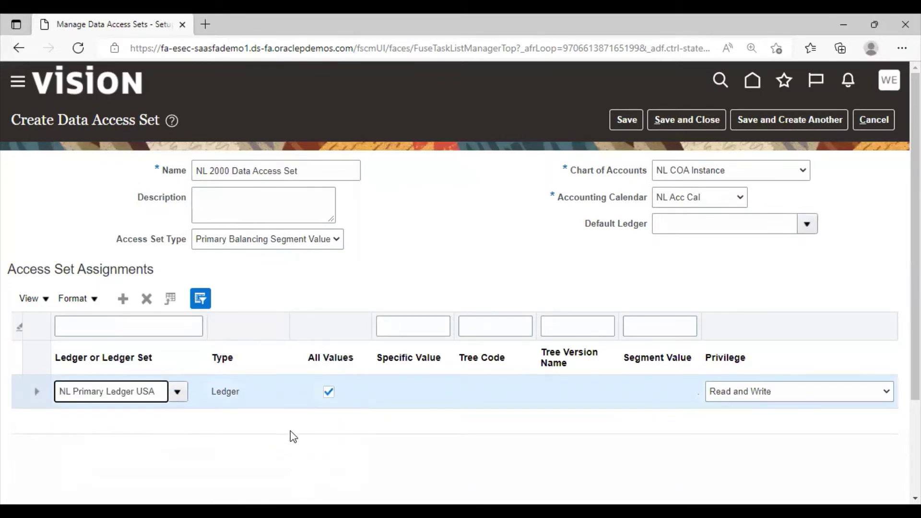
pyautogui.click(328, 392)
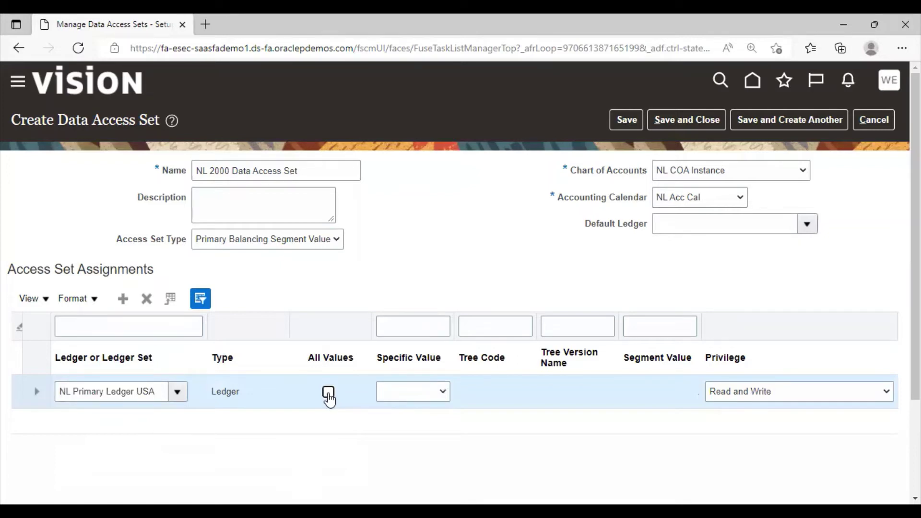
pyautogui.click(415, 398)
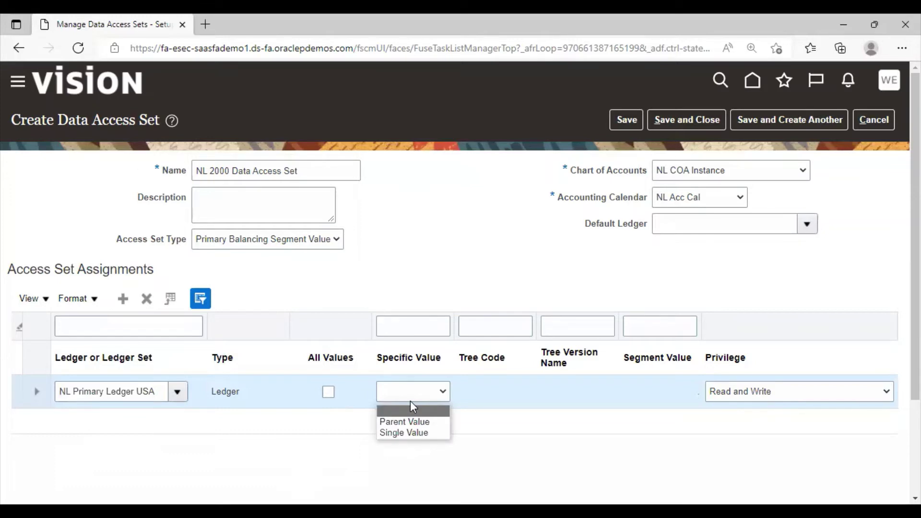
pyautogui.click(409, 433)
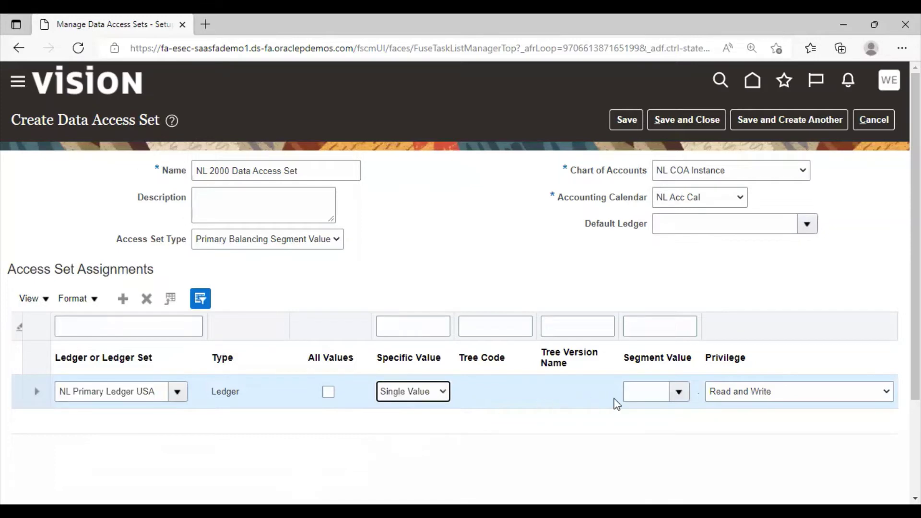
# Set the assignment's segment value to 2000 with Read and Write privilege, and save and close the data access set.
pyautogui.click(680, 388)
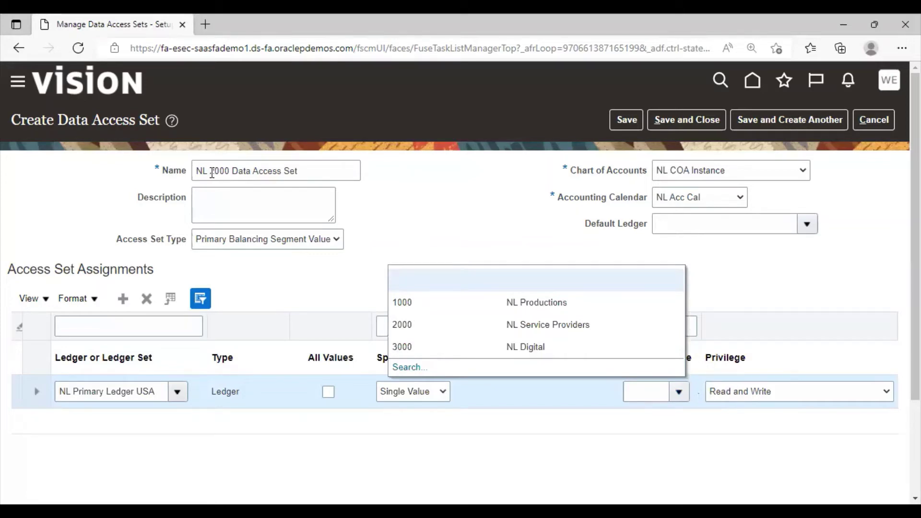
pyautogui.click(417, 328)
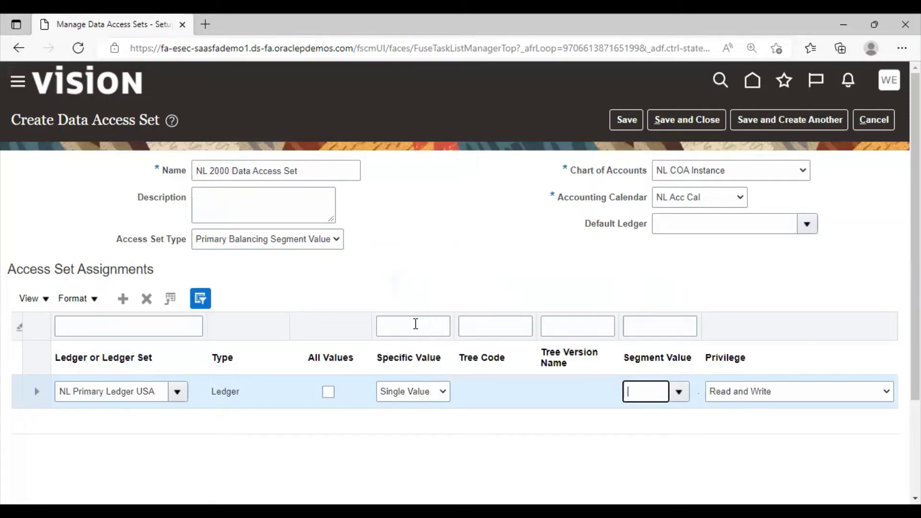
pyautogui.click(870, 394)
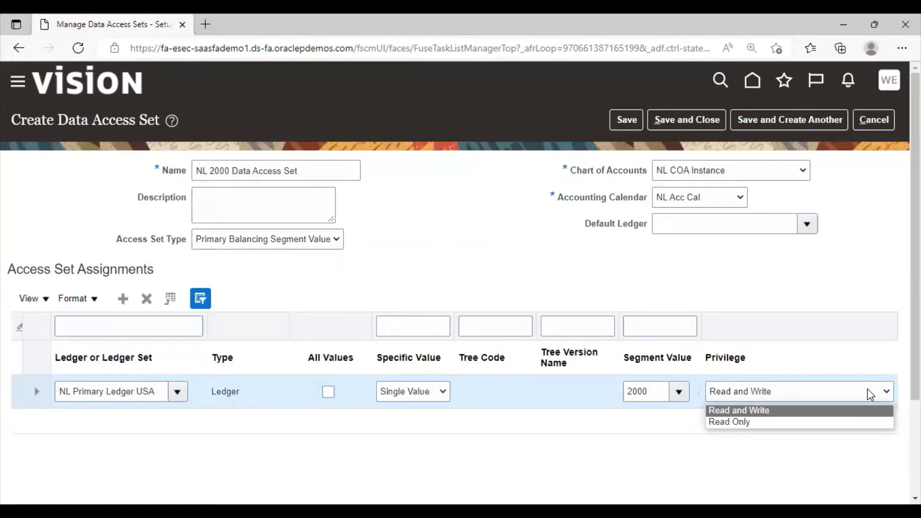
pyautogui.click(764, 411)
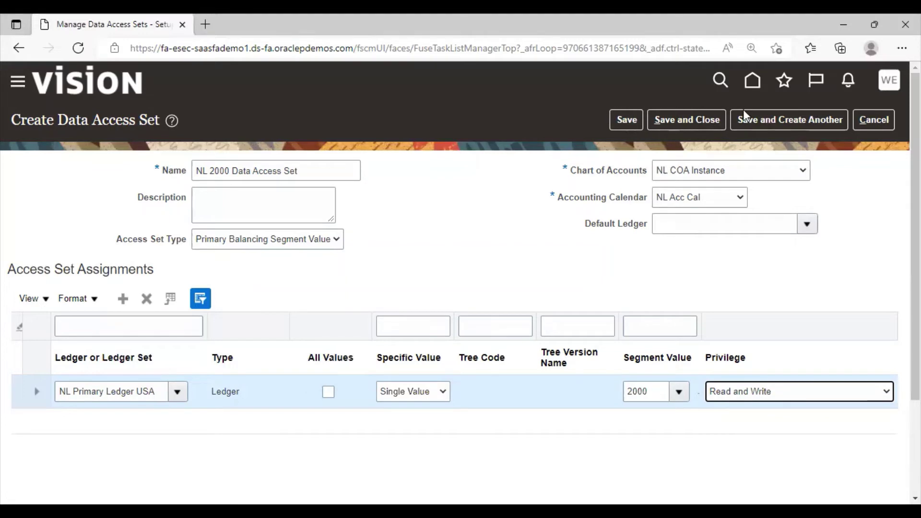
pyautogui.click(696, 120)
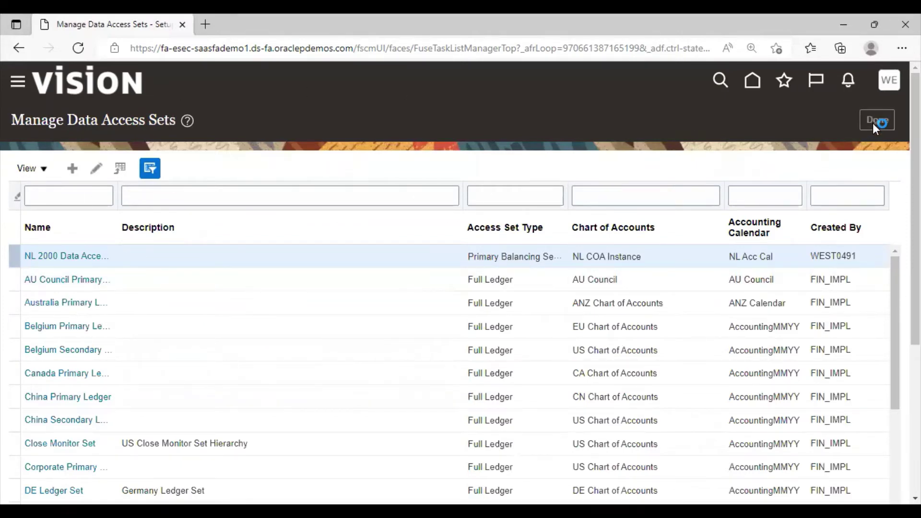
# Return to the project tasks, open Manage Data Access Set Data Access for Users and start a new data access entry.
pyautogui.scroll(-1, 158, 288)
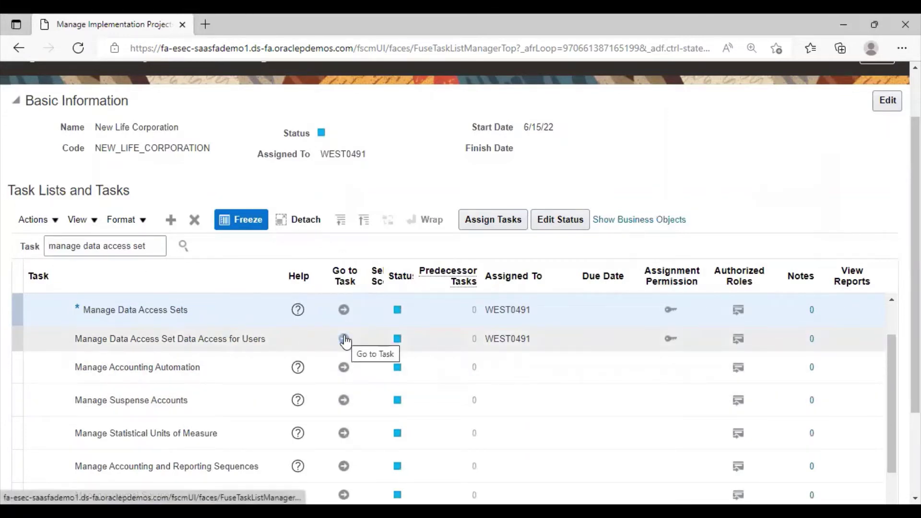
pyautogui.click(343, 339)
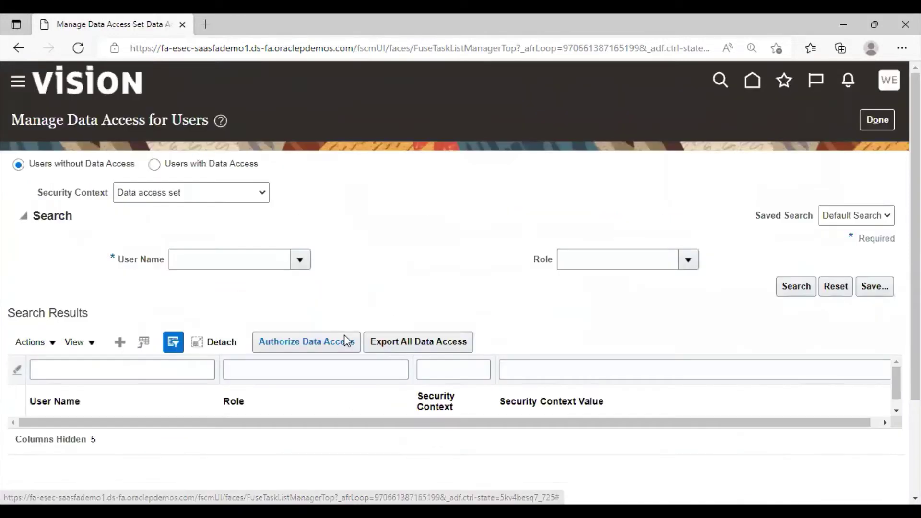
pyautogui.click(120, 342)
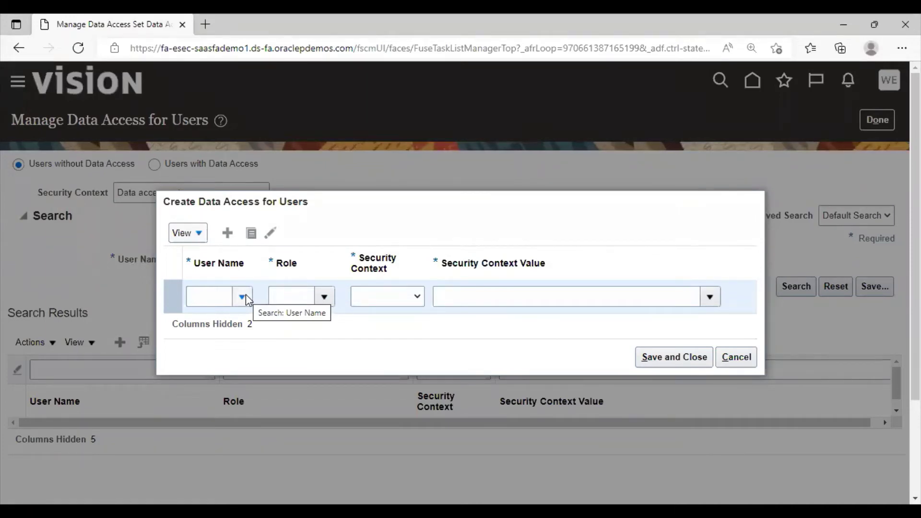
# Fill the entry with the project assignee's user name, role General Accountant and security context Data access set.
pyautogui.click(243, 296)
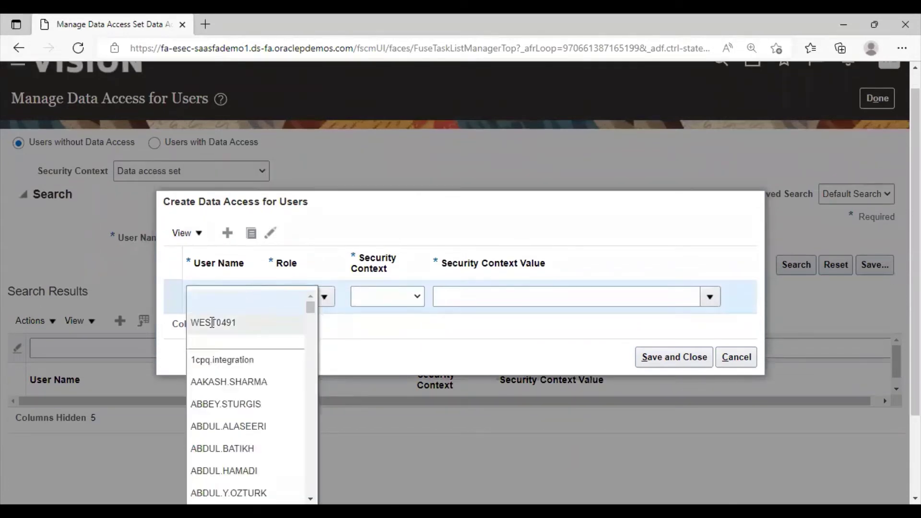
pyautogui.click(214, 320)
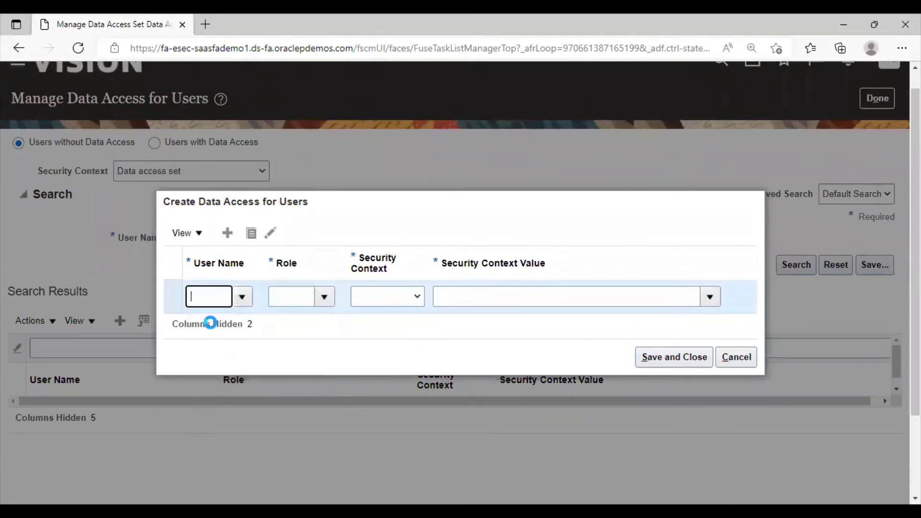
pyautogui.click(323, 297)
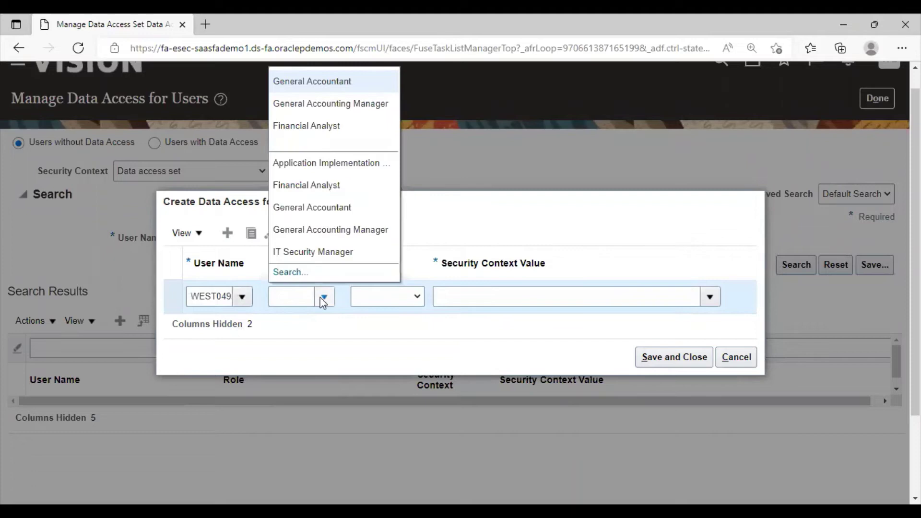
pyautogui.click(302, 81)
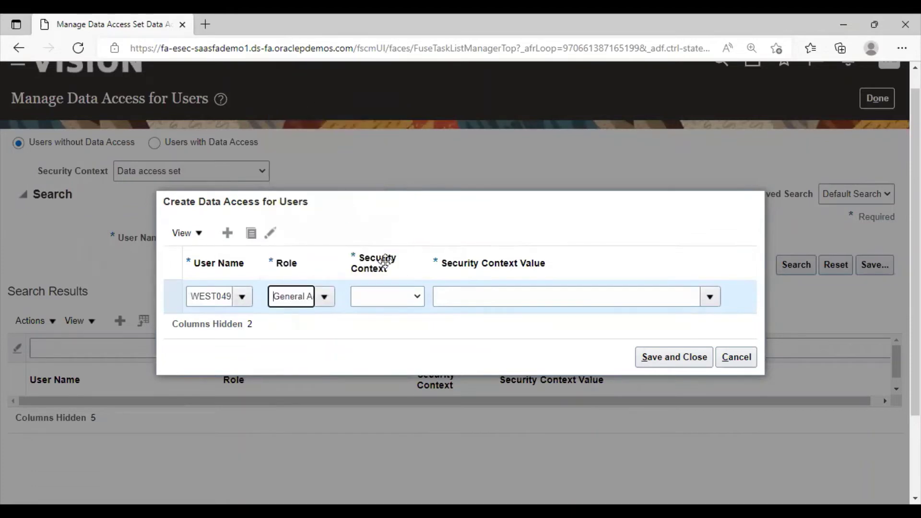
pyautogui.click(413, 300)
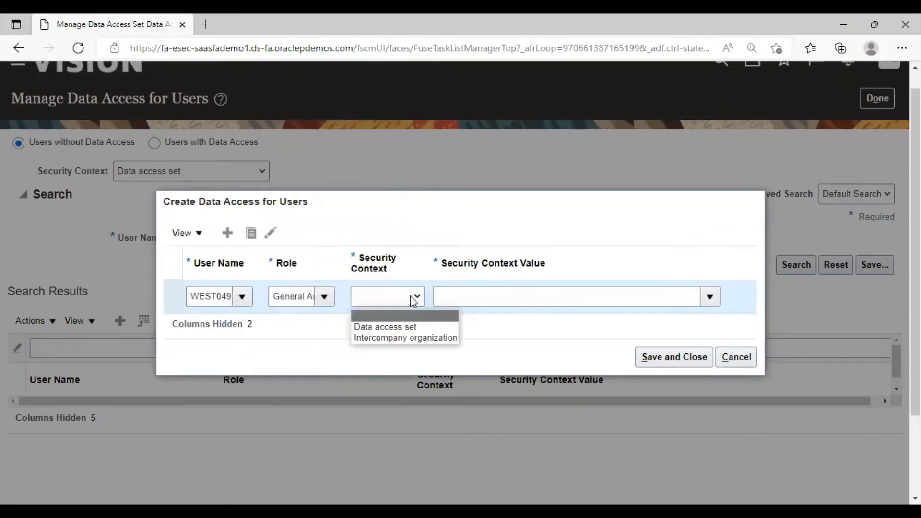
pyautogui.click(407, 327)
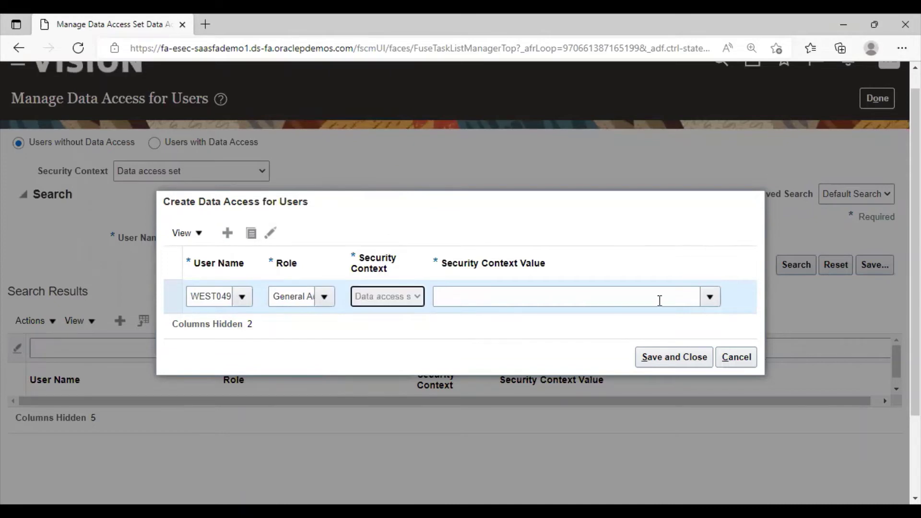
# Try to look up the entry's security context value with the name "nl".
pyautogui.click(707, 297)
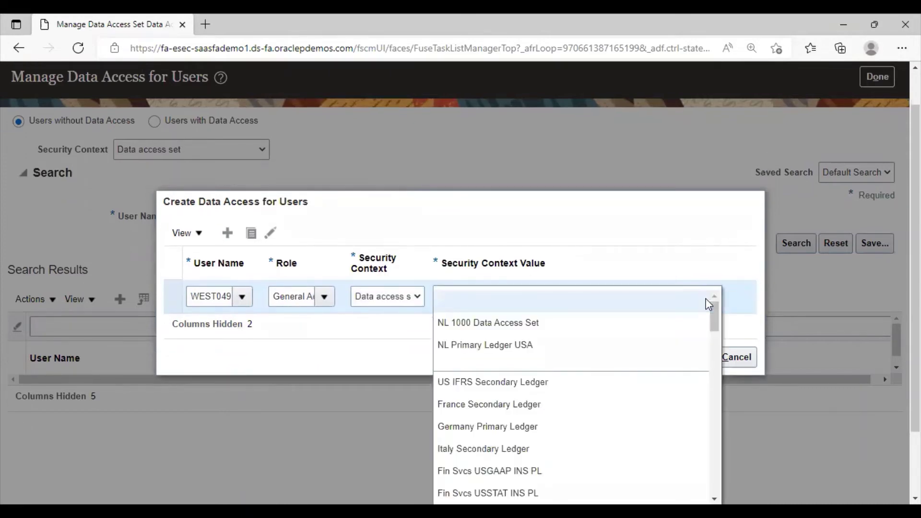
pyautogui.scroll(-10, 566, 398)
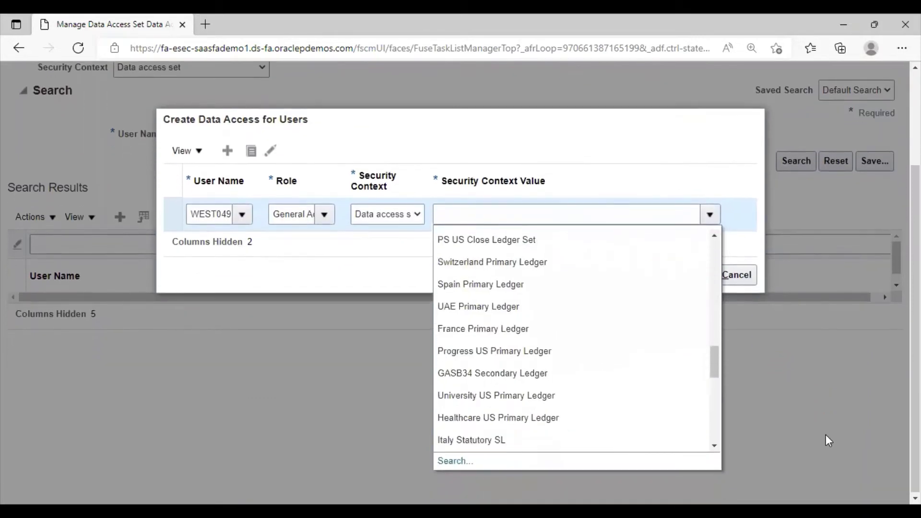
pyautogui.click(454, 460)
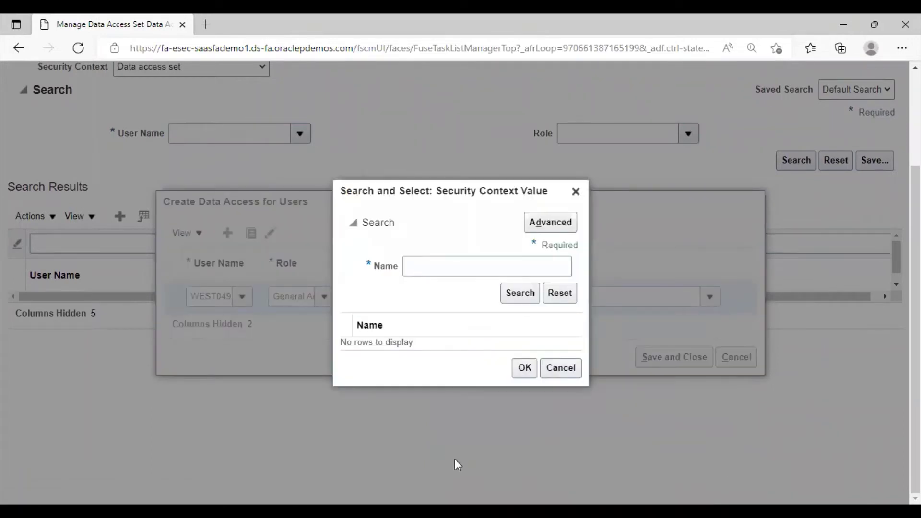
pyautogui.click(431, 264)
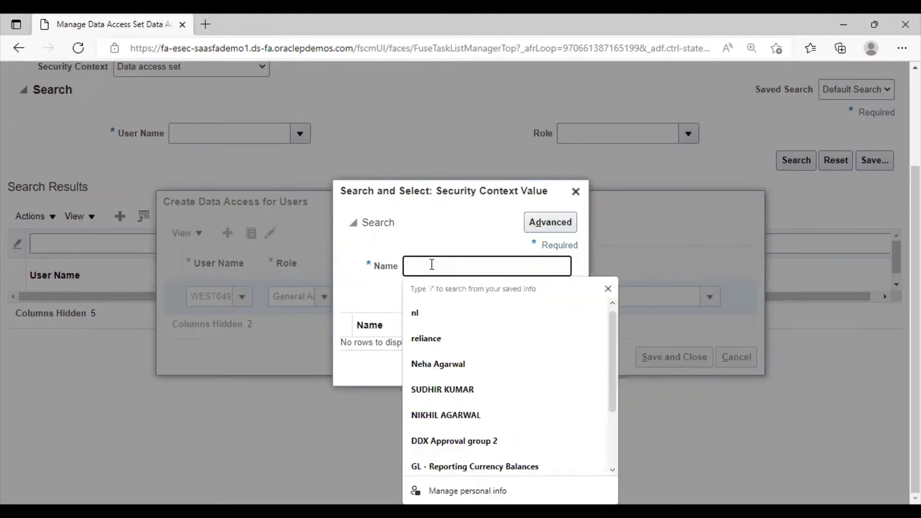
pyautogui.write('nl')
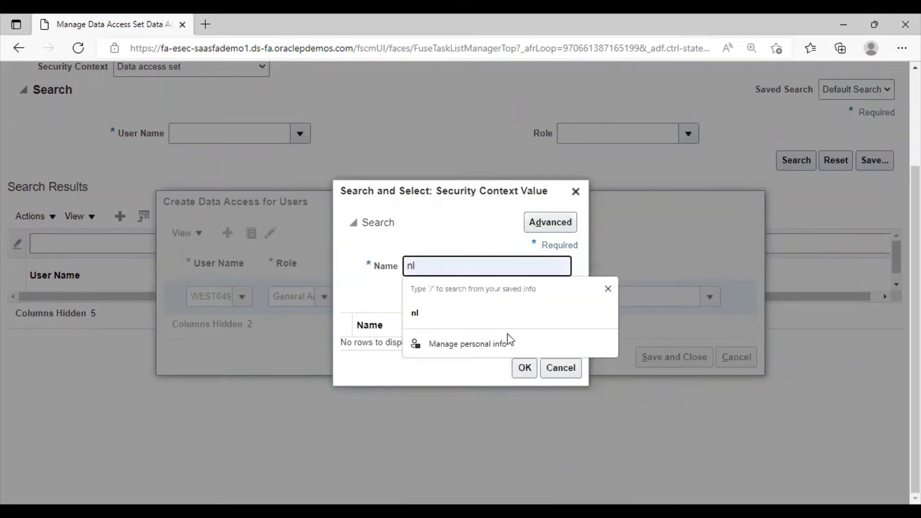
pyautogui.click(525, 370)
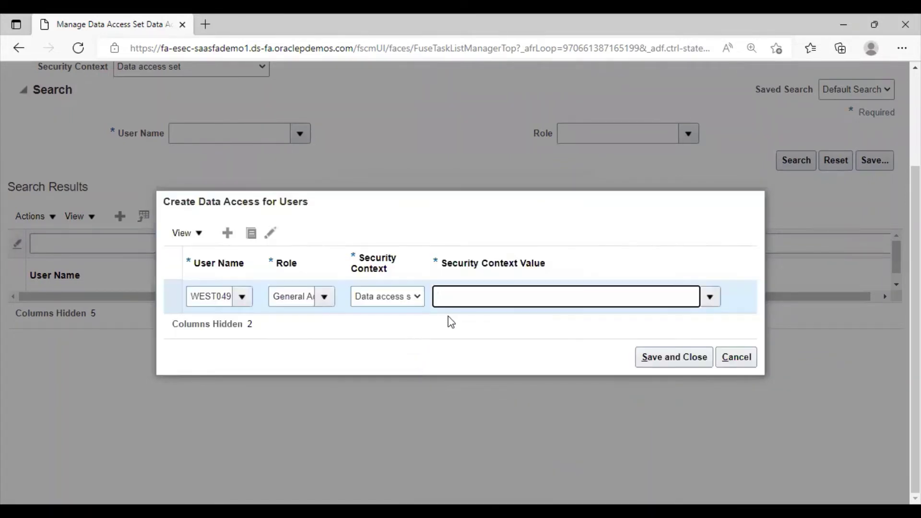
# Search the security context values for "NL 2000" and assign NL 2000 Data Access Set to the entry.
pyautogui.click(708, 297)
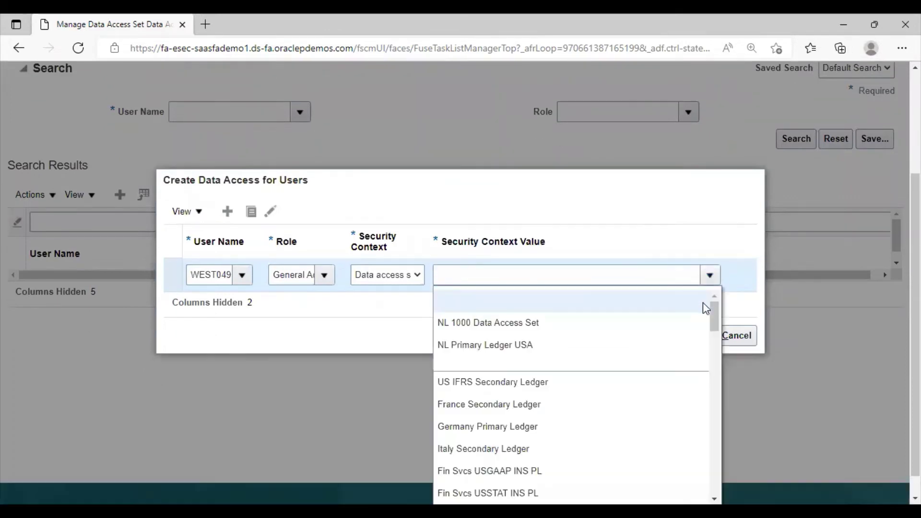
pyautogui.scroll(-10, 607, 337)
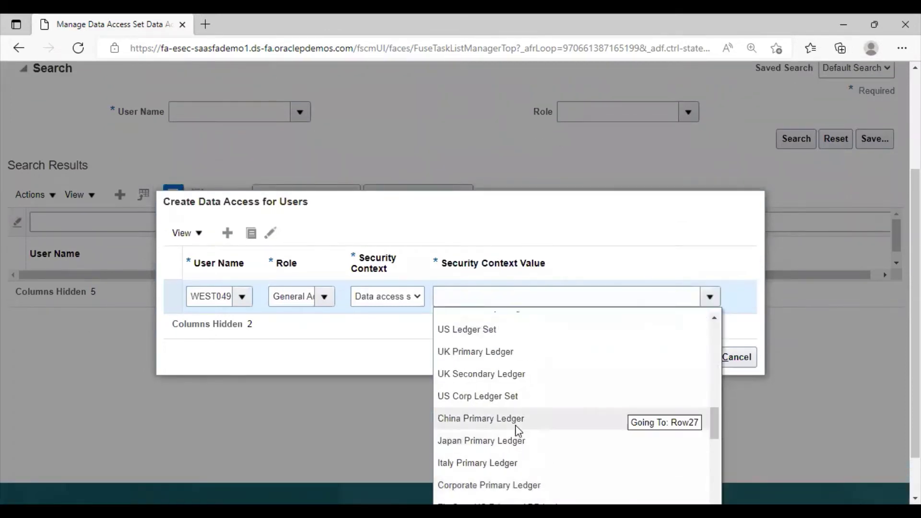
pyautogui.scroll(-5, 623, 468)
pyautogui.click(450, 489)
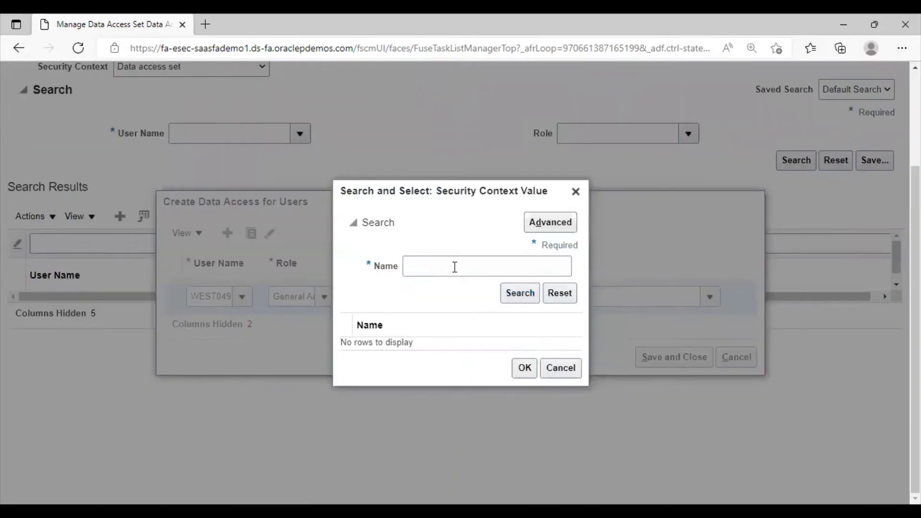
pyautogui.click(455, 267)
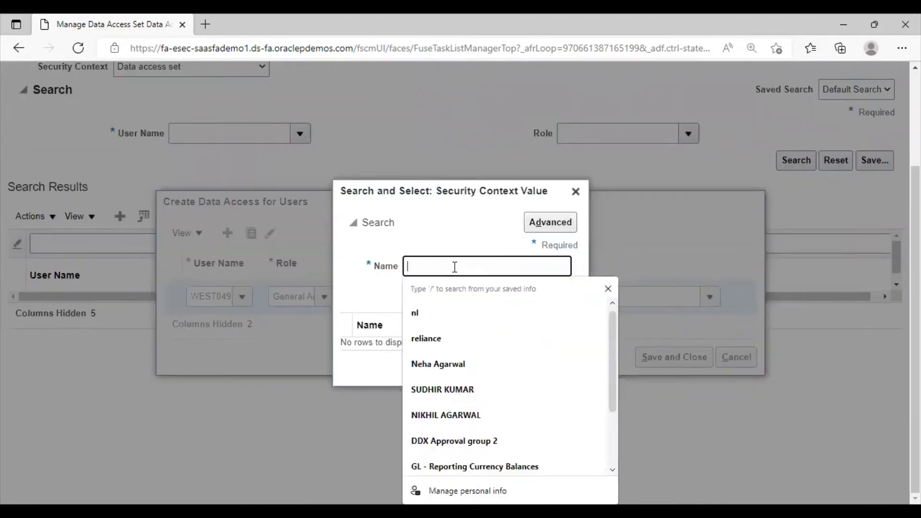
pyautogui.write('NL 2000')
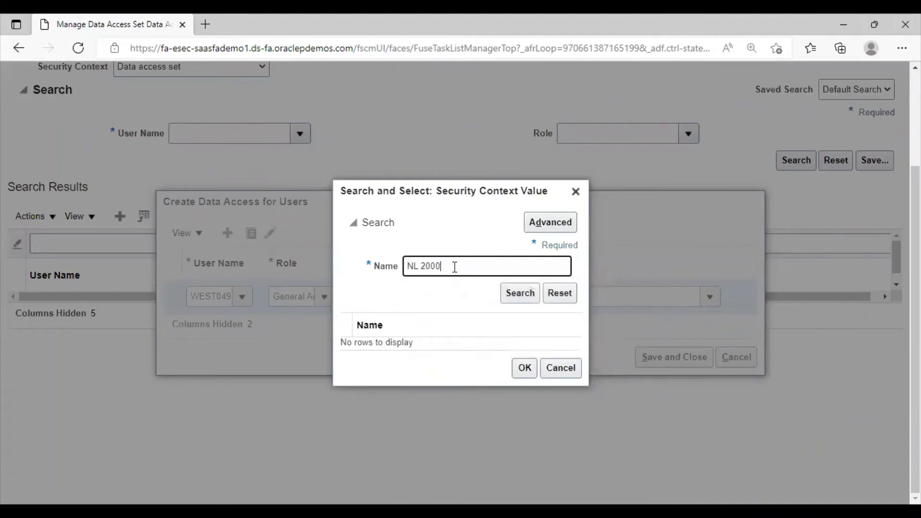
pyautogui.click(529, 295)
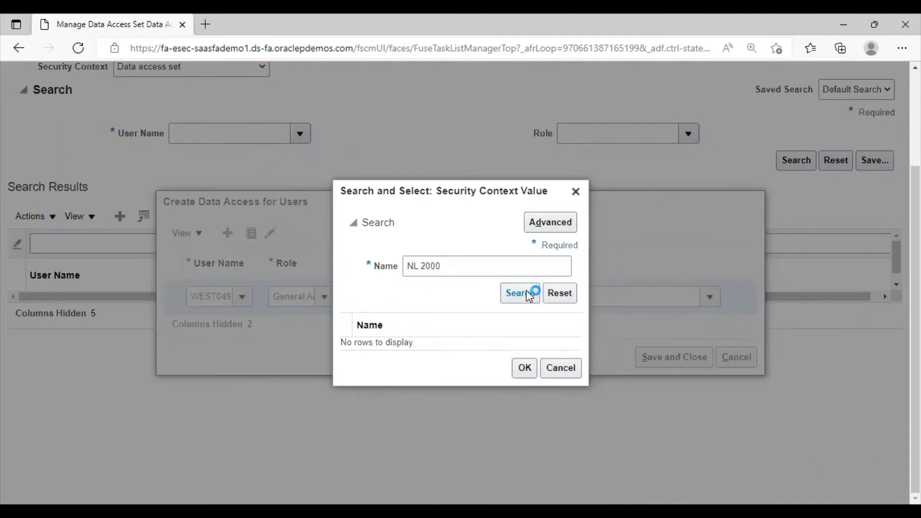
pyautogui.click(343, 350)
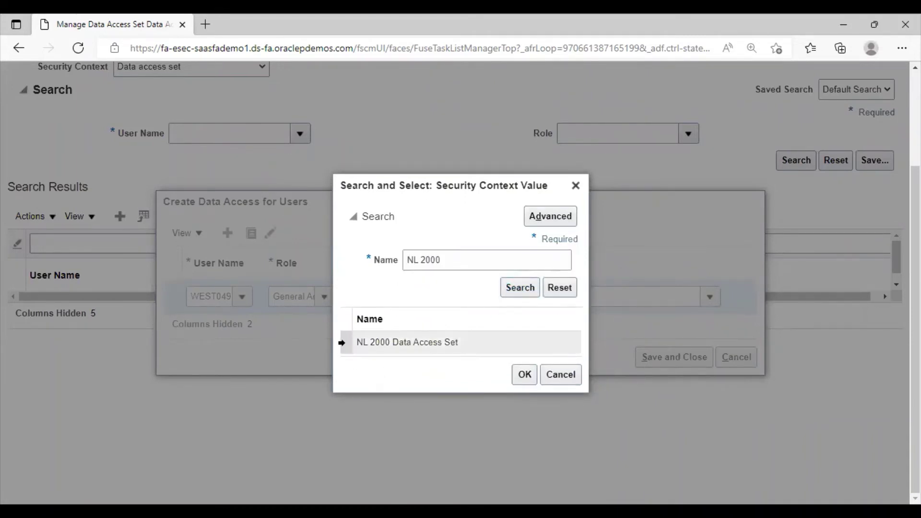
pyautogui.click(524, 374)
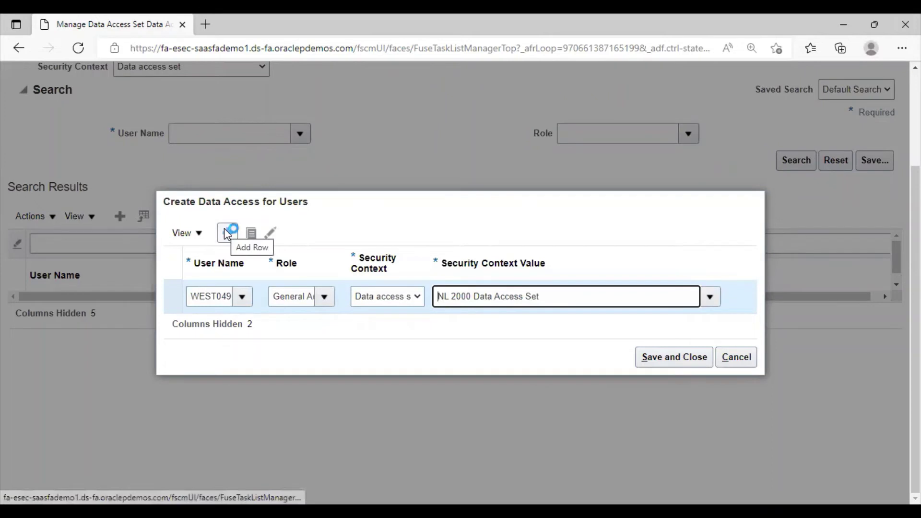
# Add a second entry for the same user with role General Accounting Manager, context Data access set and value NL 2000 Data Access Set.
pyautogui.click(227, 234)
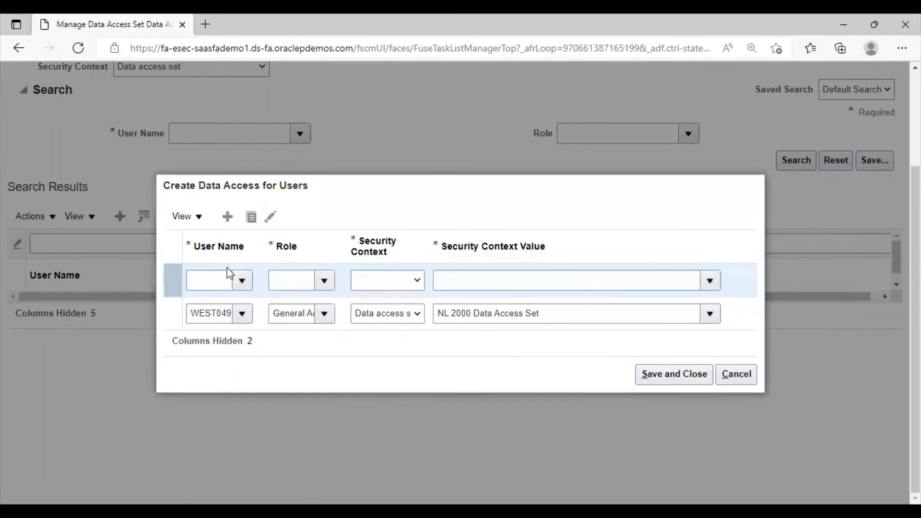
pyautogui.click(250, 279)
pyautogui.click(227, 324)
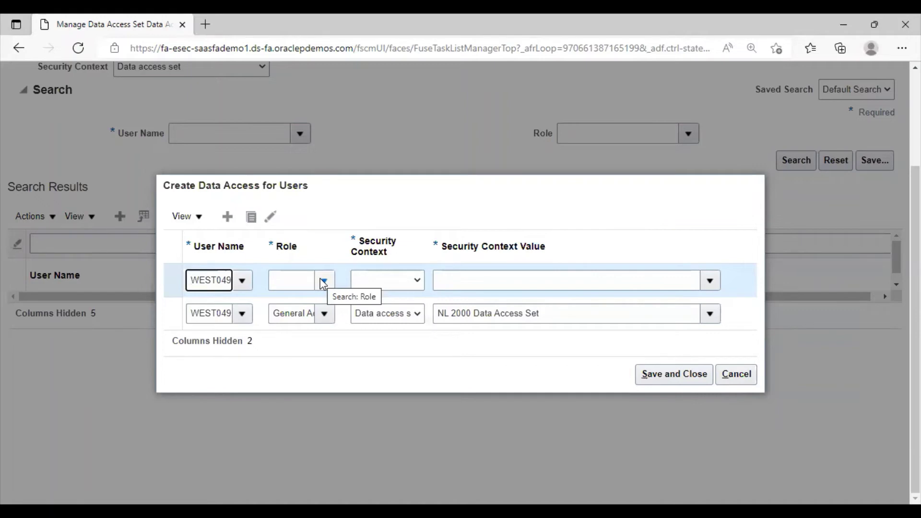
pyautogui.click(324, 282)
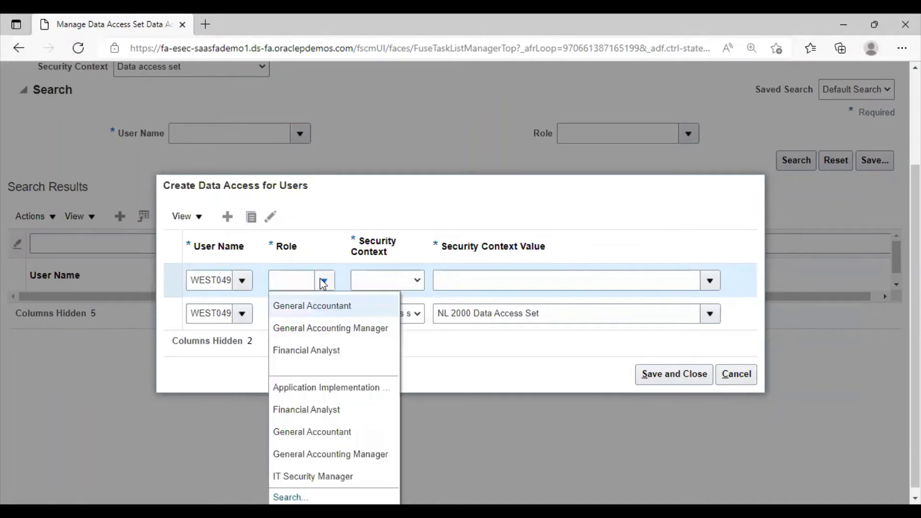
pyautogui.click(318, 328)
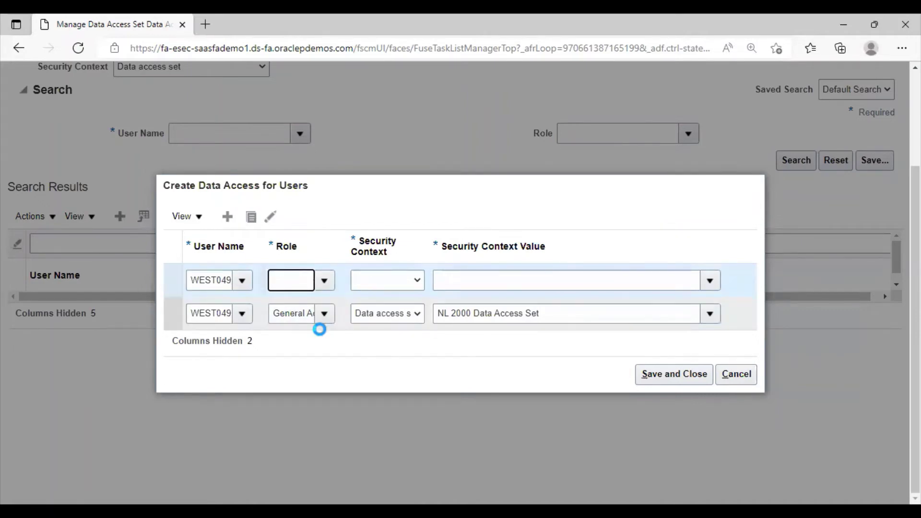
pyautogui.click(408, 282)
pyautogui.click(710, 281)
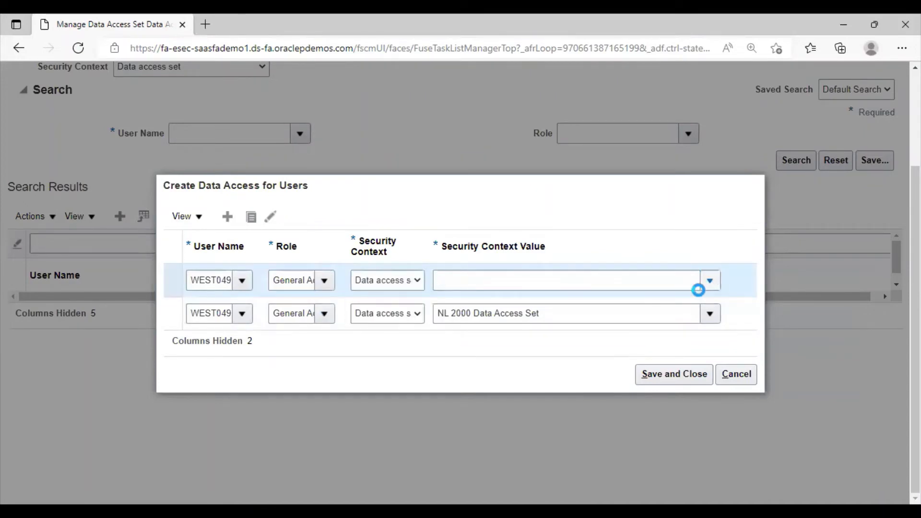
pyautogui.click(318, 313)
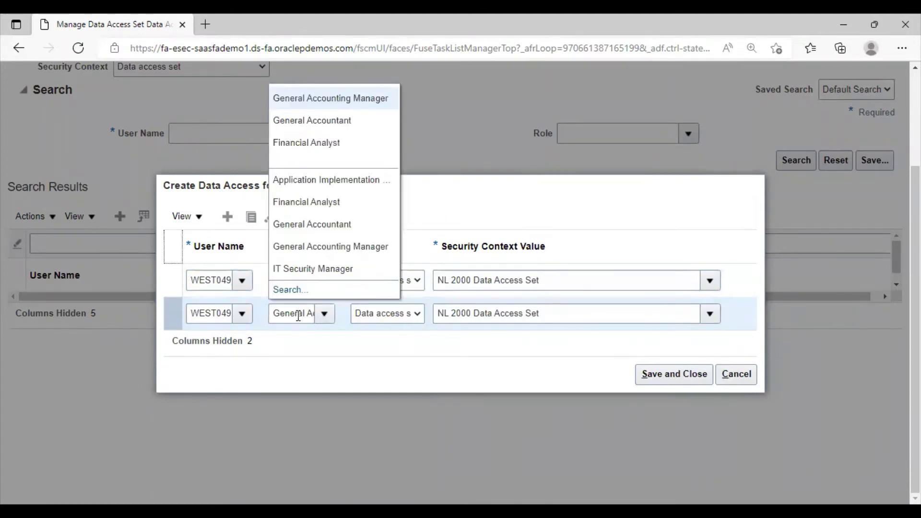
pyautogui.click(298, 315)
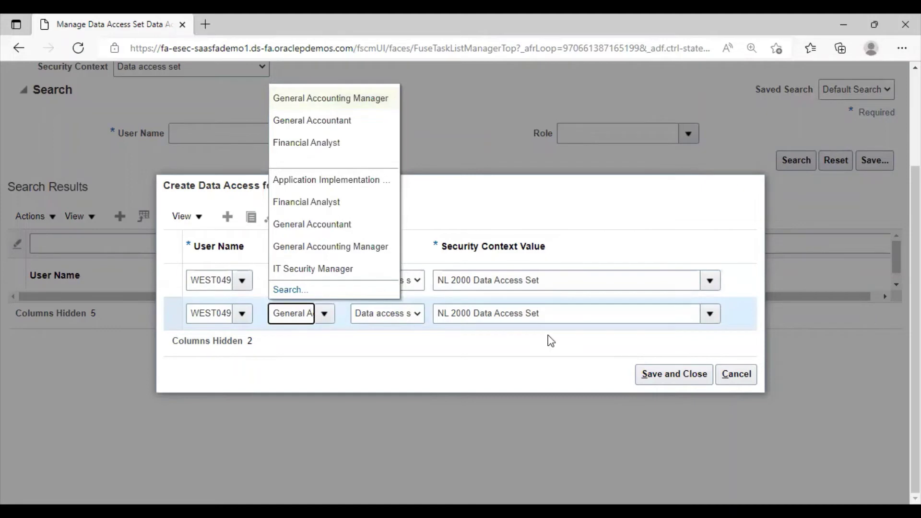
pyautogui.click(582, 218)
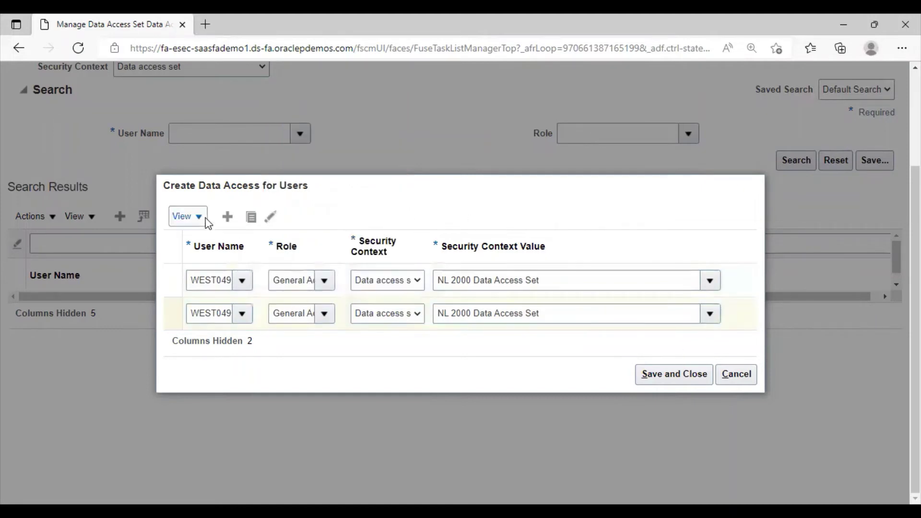
# Add a third entry for the same user with role Financial Analyst, context Data access set and value NL 2000 Data Access Set.
pyautogui.click(228, 216)
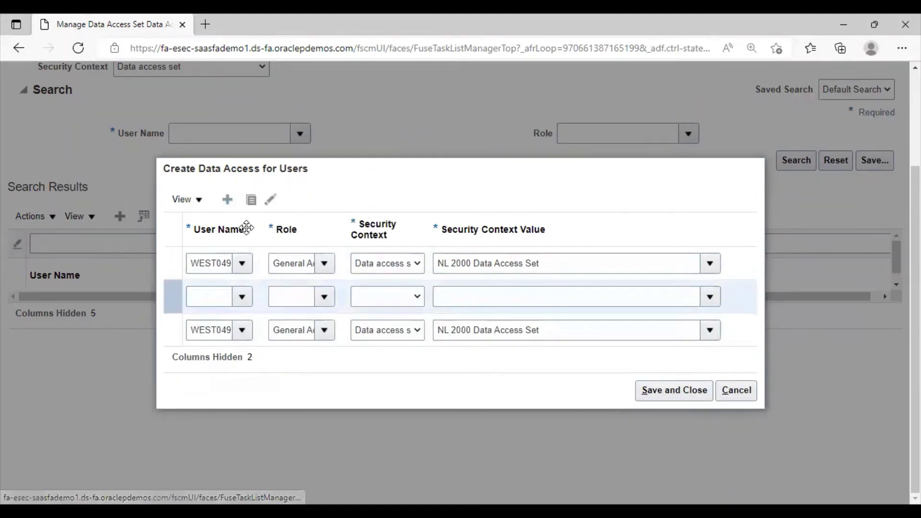
pyautogui.click(242, 296)
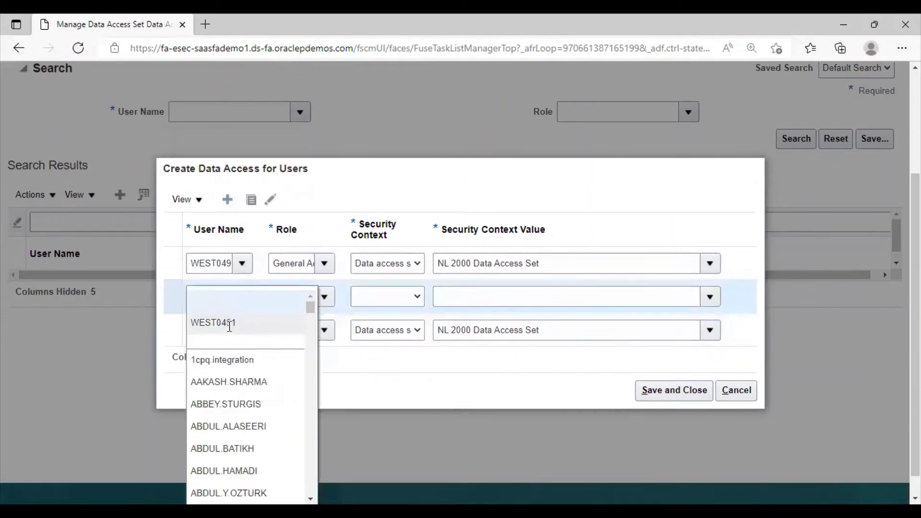
pyautogui.click(229, 324)
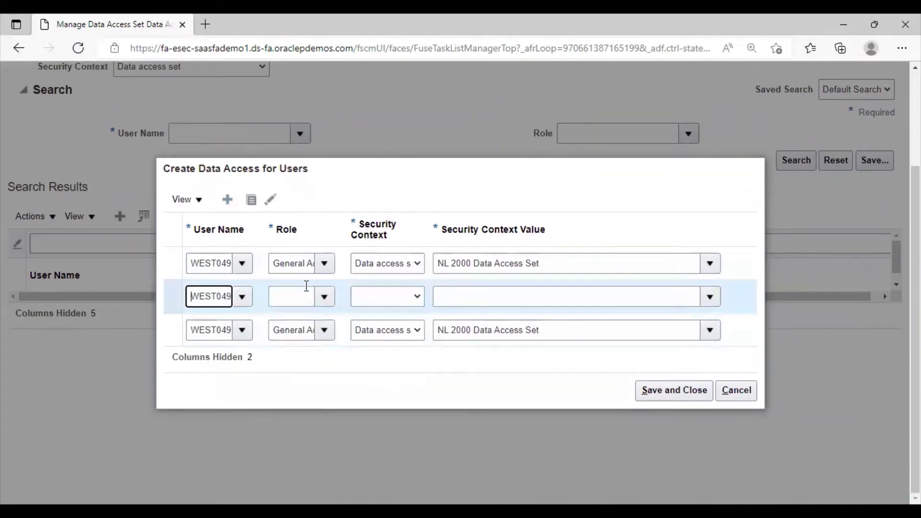
pyautogui.click(318, 299)
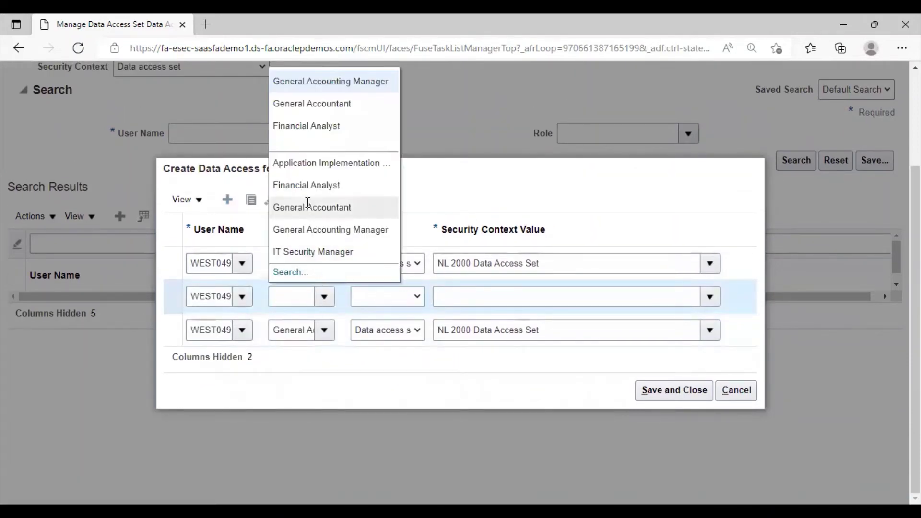
pyautogui.click(308, 125)
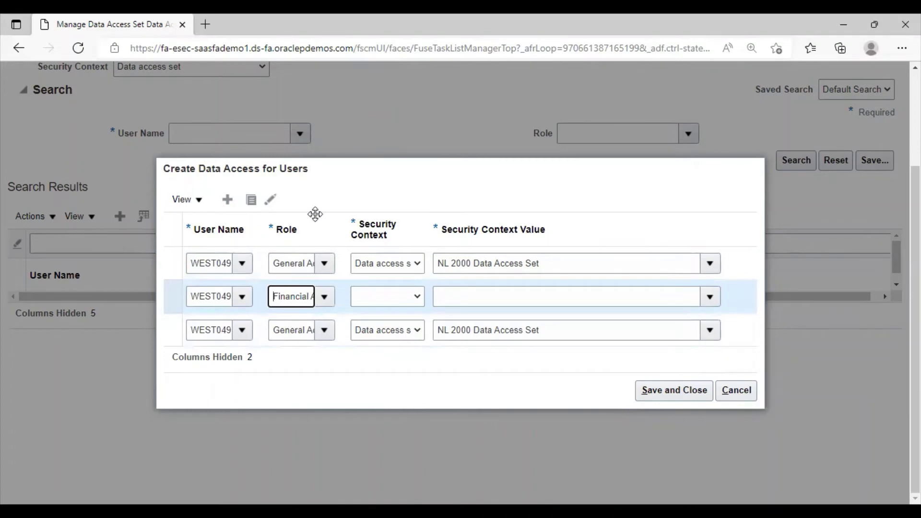
pyautogui.click(414, 298)
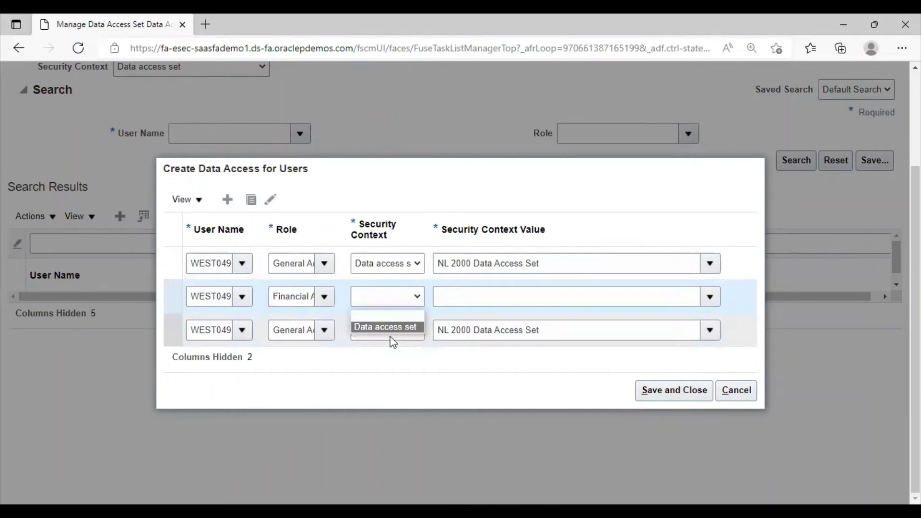
pyautogui.click(389, 330)
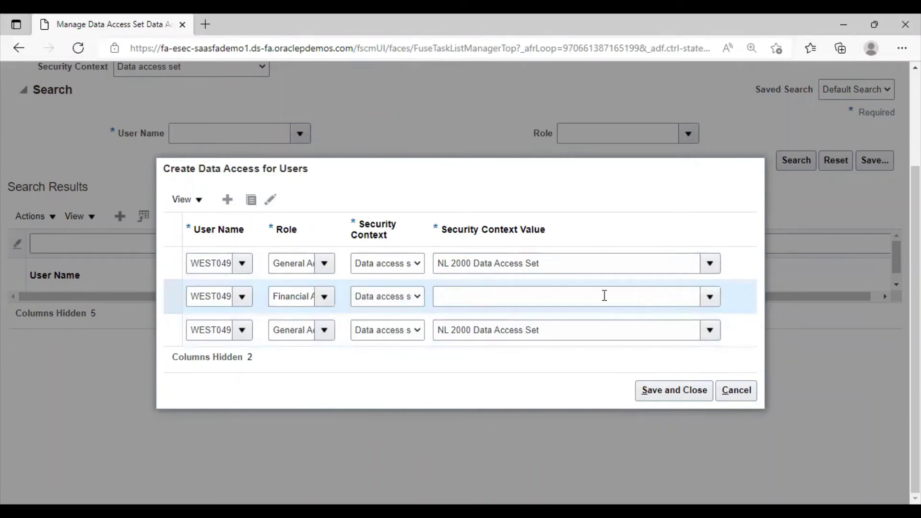
pyautogui.click(549, 301)
pyautogui.click(493, 324)
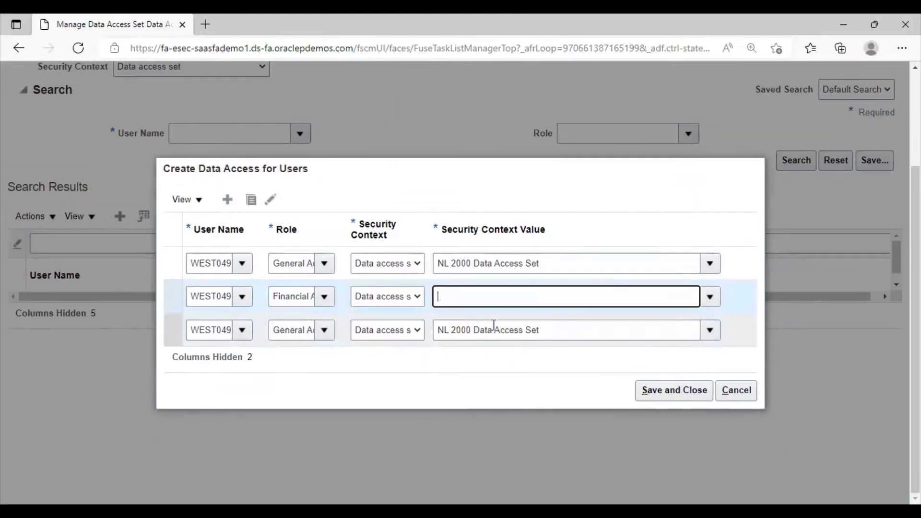
# Save the new data access entries and return to the implementation project's tasks.
pyautogui.click(674, 390)
pyautogui.scroll(3, 493, 351)
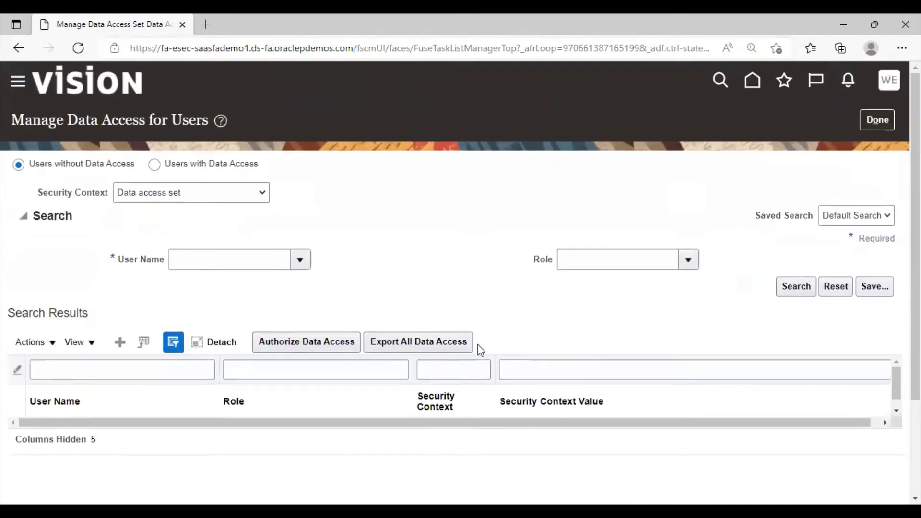
pyautogui.click(886, 120)
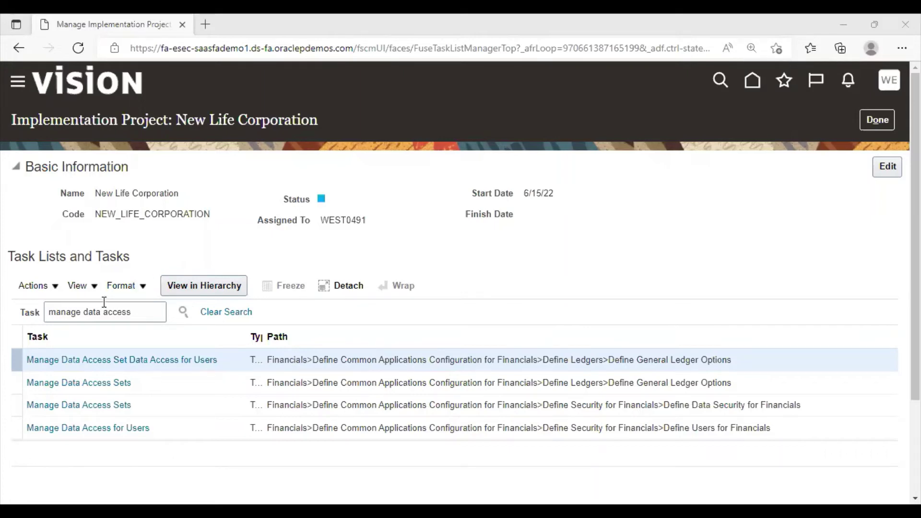
# Search the project tasks for "manage chart of accounts value sets" and open the Manage Chart of Accounts Value Sets task.
pyautogui.click(144, 315)
pyautogui.press('BackSpace')
pyautogui.press('BackSpace')
pyautogui.press('BackSpace')
pyautogui.press('BackSpace')
pyautogui.press('BackSpace')
pyautogui.press('BackSpace')
pyautogui.press('BackSpace')
pyautogui.press('BackSpace')
pyautogui.press('BackSpace')
pyautogui.press('BackSpace')
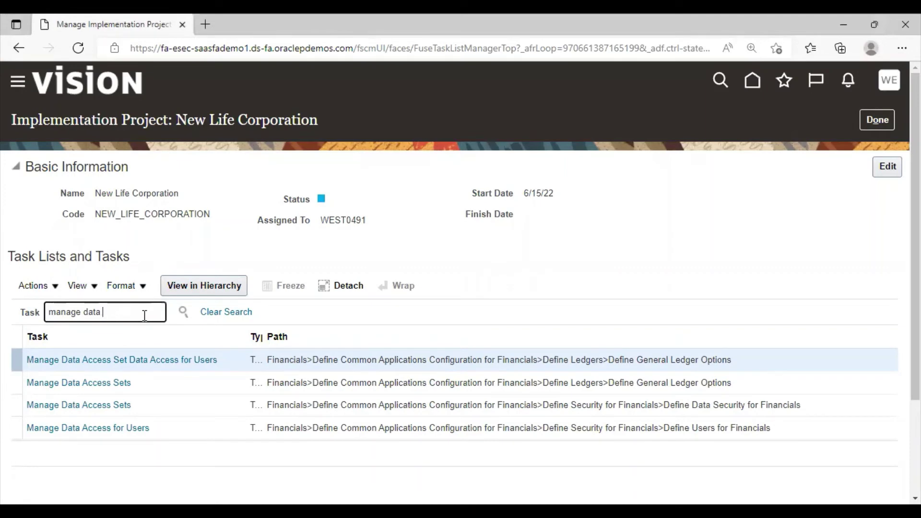
pyautogui.press('BackSpace')
pyautogui.write('ch')
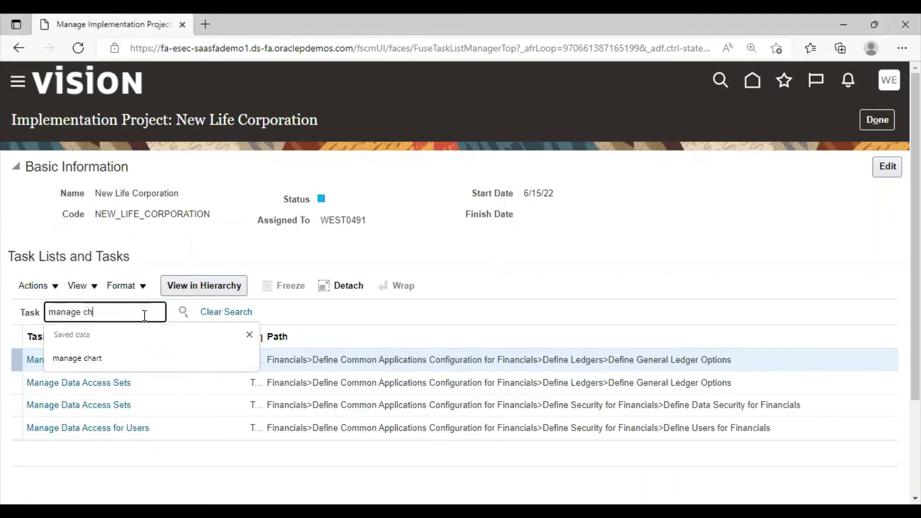
pyautogui.write('art of ')
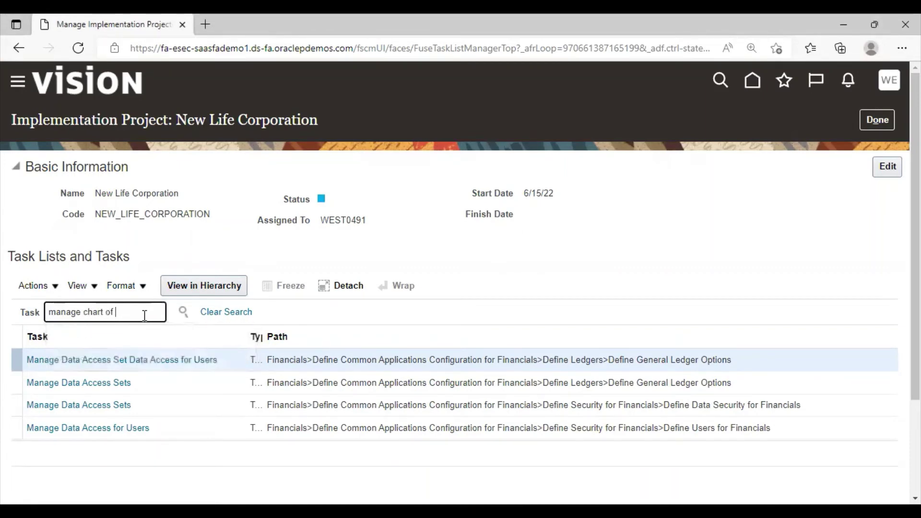
pyautogui.write('accounts vakue')
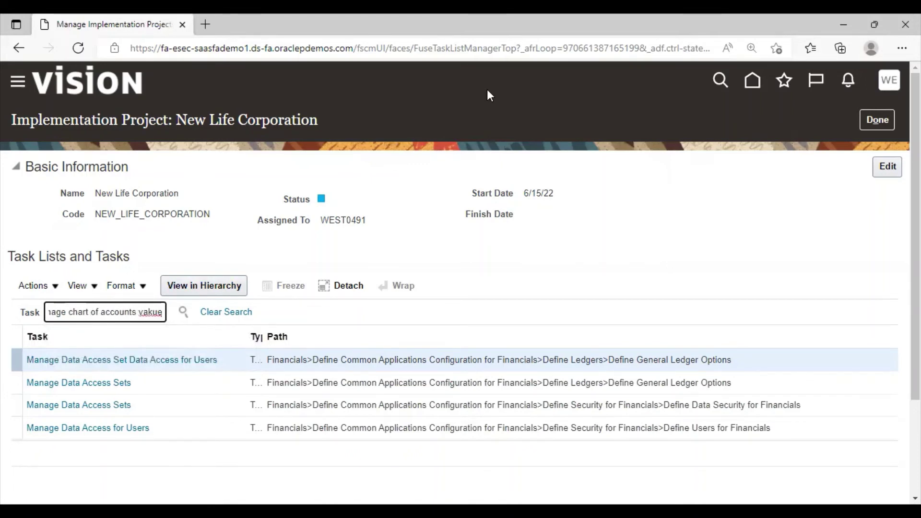
pyautogui.press('BackSpace')
pyautogui.press('BackSpace')
pyautogui.press('BackSpace')
pyautogui.write('lue sets')
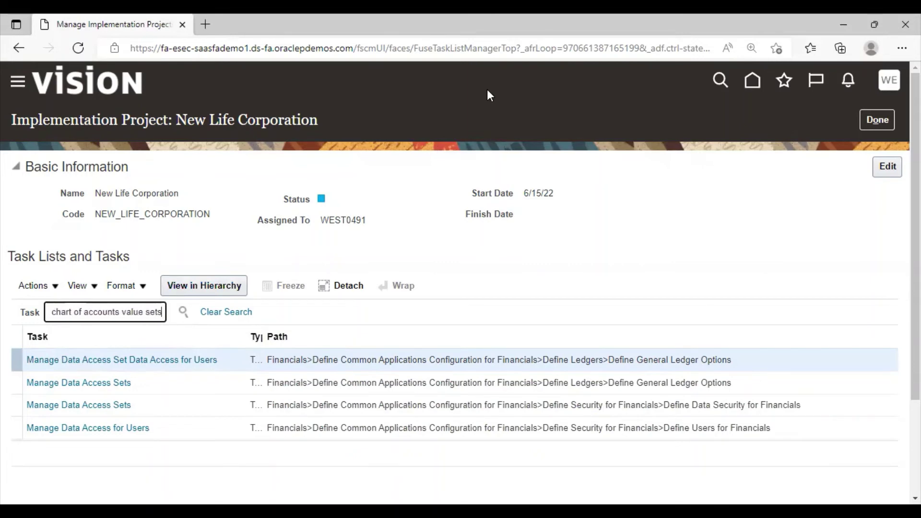
pyautogui.press('Return')
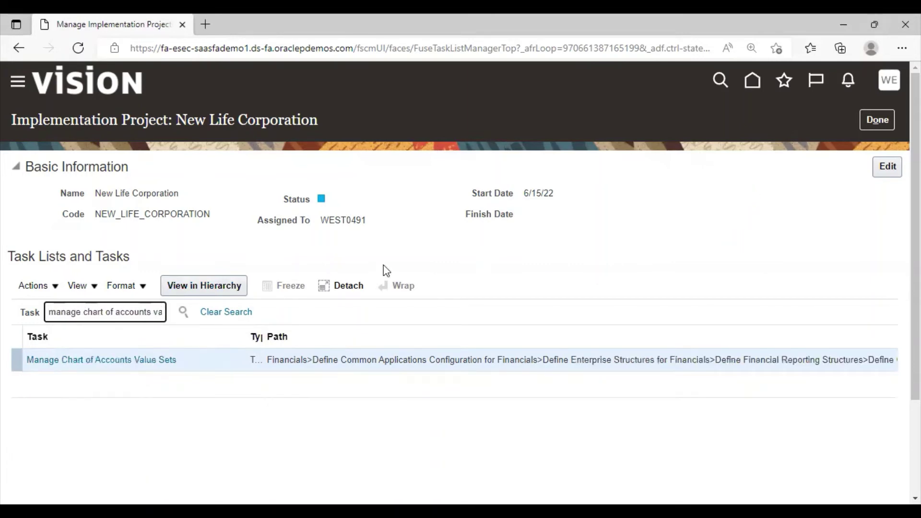
pyautogui.click(71, 360)
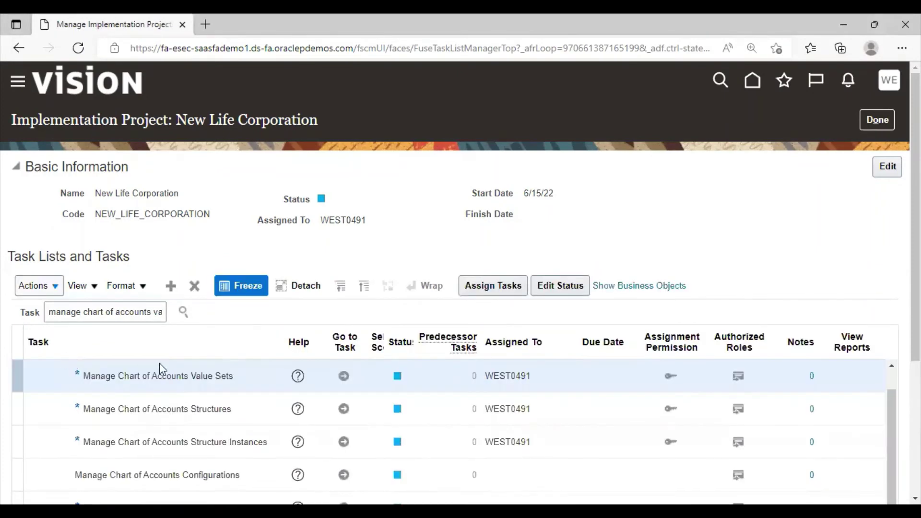
pyautogui.click(344, 377)
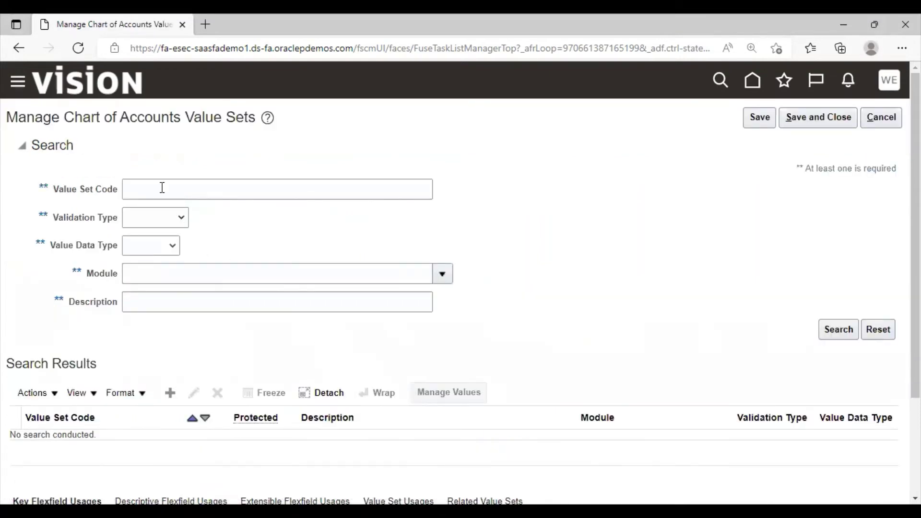
# Search for the value set code "NL Department" and open that value set for editing.
pyautogui.click(162, 188)
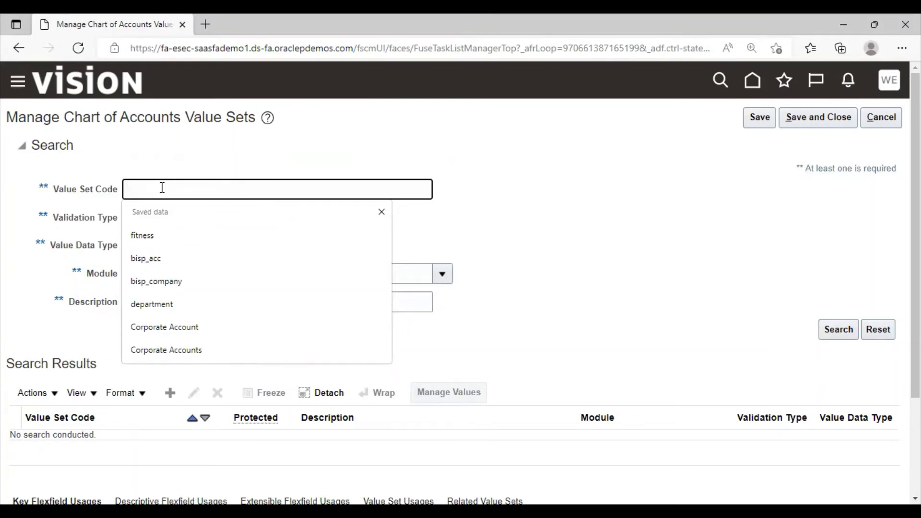
pyautogui.write('NL De')
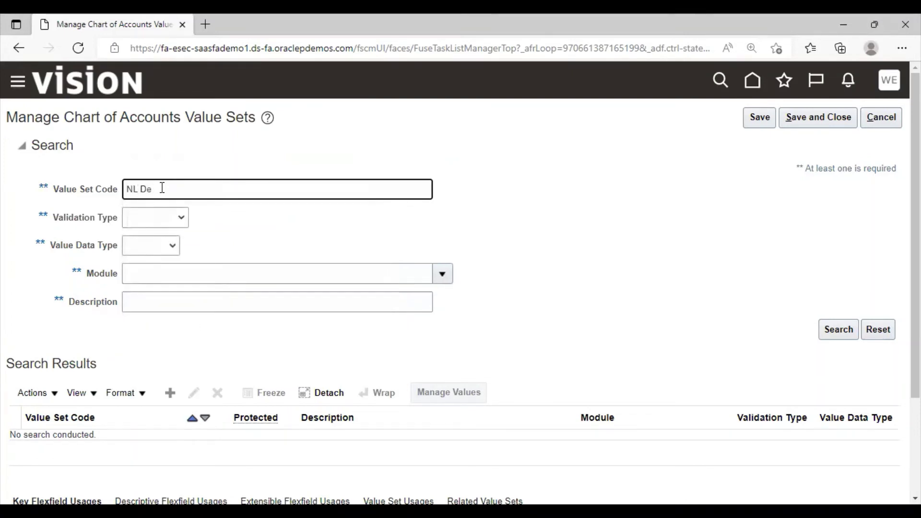
pyautogui.write('partment')
pyautogui.click(853, 326)
pyautogui.scroll(-1, 449, 330)
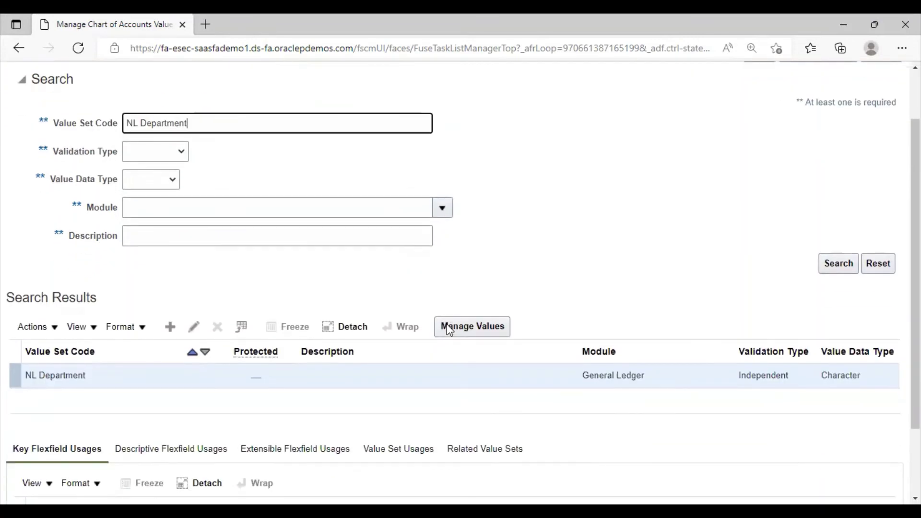
pyautogui.click(194, 328)
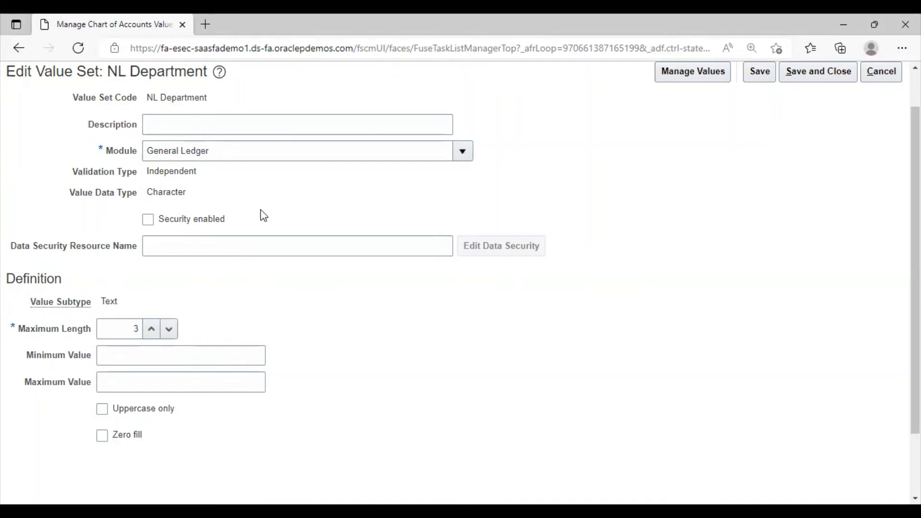
pyautogui.scroll(1, 308, 273)
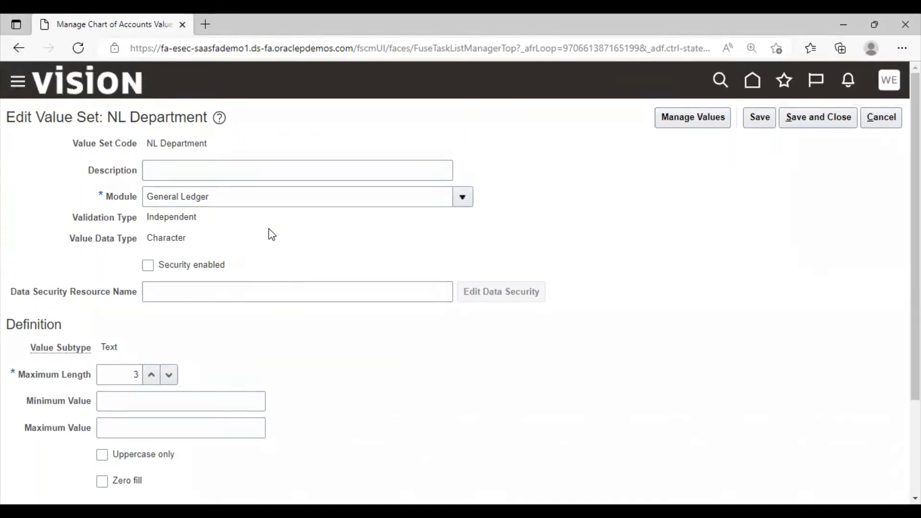
# Enable security for the NL Department value set and start editing its data security resource name.
pyautogui.click(152, 266)
pyautogui.click(190, 293)
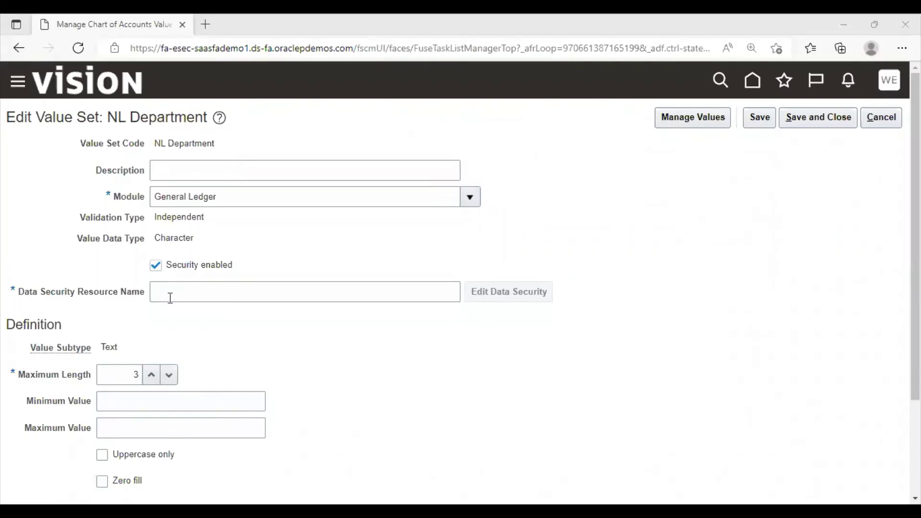
pyautogui.click(170, 297)
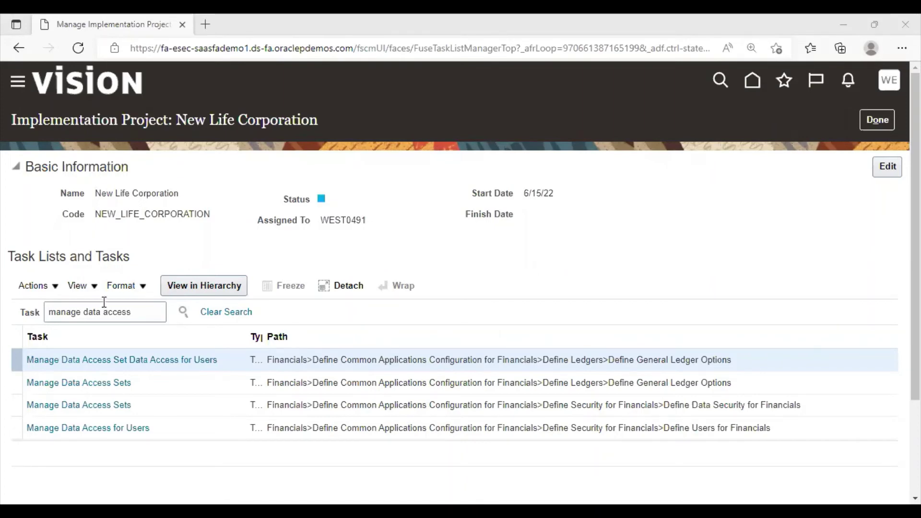
# Search the project tasks for "manage chart of accounts value sets" and open the Manage Chart of Accounts Value Sets task.
pyautogui.click(145, 314)
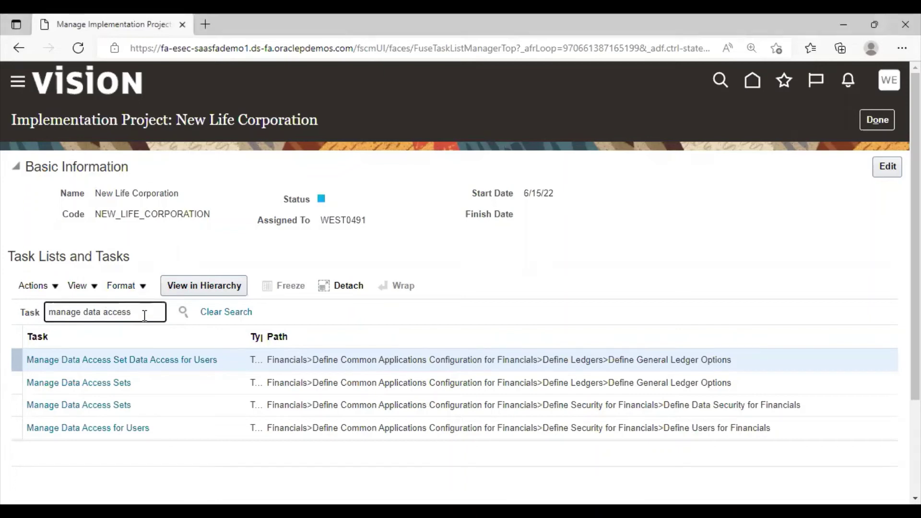
pyautogui.press('BackSpace')
pyautogui.press('BackSpace')
pyautogui.press('BackSpace')
pyautogui.press('BackSpace')
pyautogui.press('BackSpace')
pyautogui.press('BackSpace')
pyautogui.press('BackSpace')
pyautogui.press('BackSpace')
pyautogui.press('BackSpace')
pyautogui.press('BackSpace')
pyautogui.press('BackSpace')
pyautogui.press('BackSpace')
pyautogui.write('chart of accounts value')
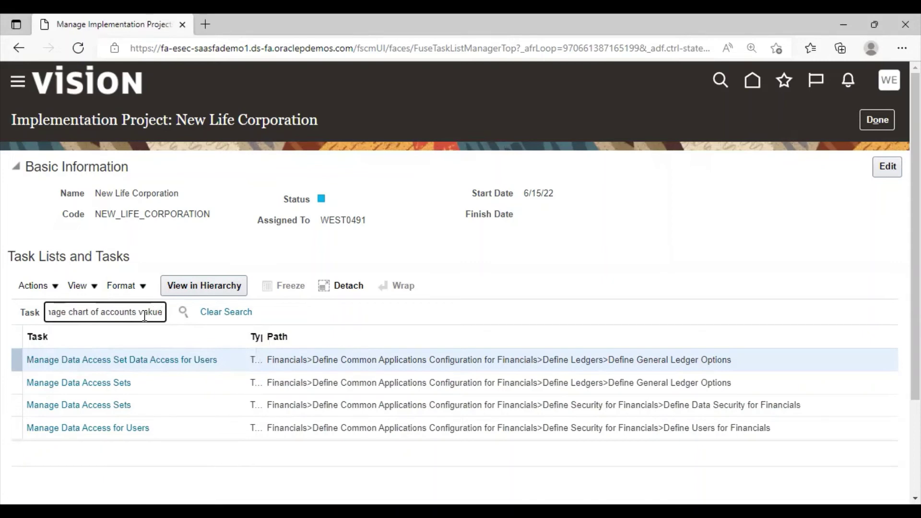
pyautogui.press('BackSpace')
pyautogui.press('BackSpace')
pyautogui.press('BackSpace')
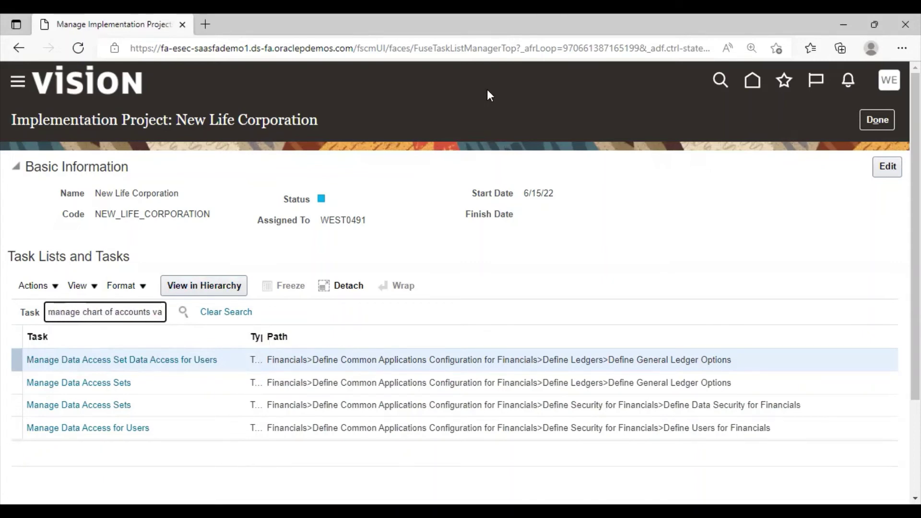
pyautogui.write('lue sets')
pyautogui.press('Return')
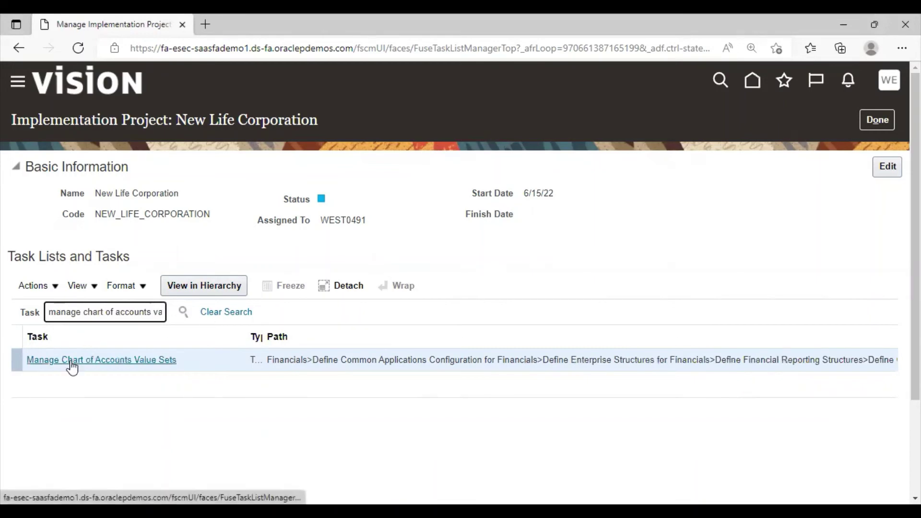
pyautogui.click(71, 361)
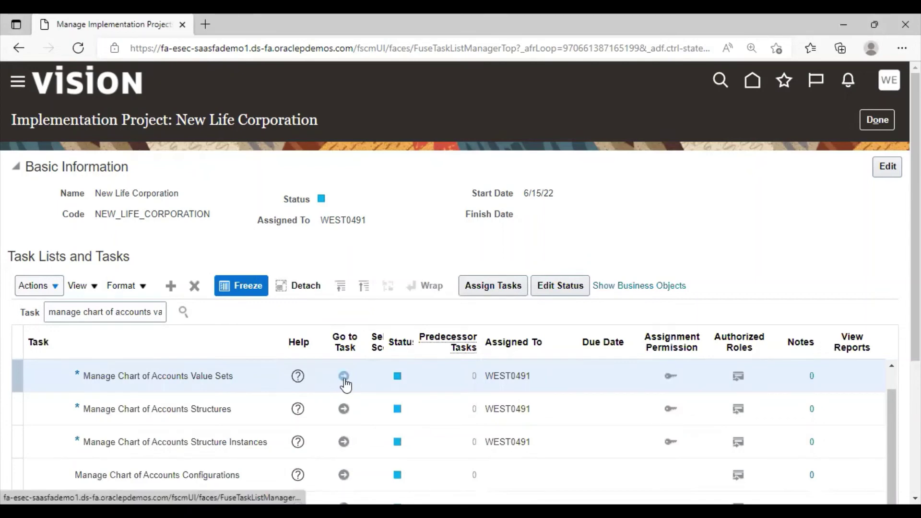
pyautogui.click(344, 378)
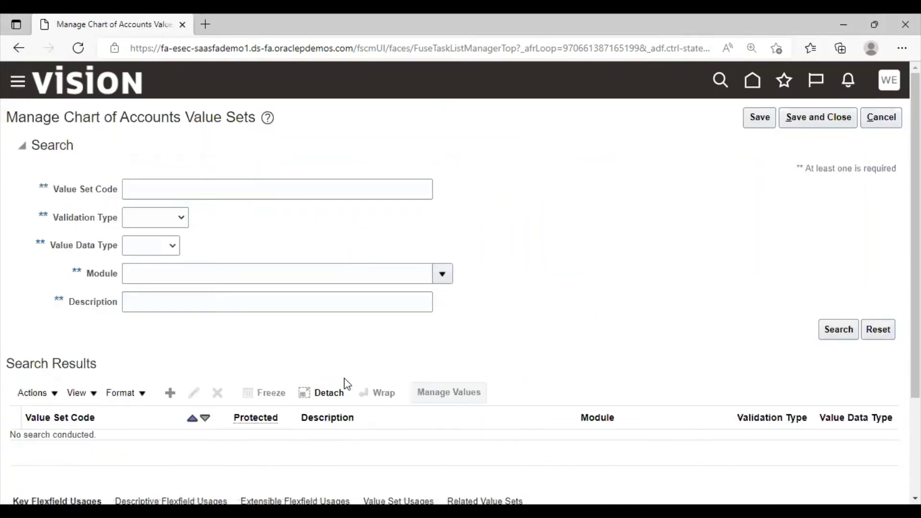
# Search for the value set code "NL Department" and open that value set for editing.
pyautogui.click(162, 188)
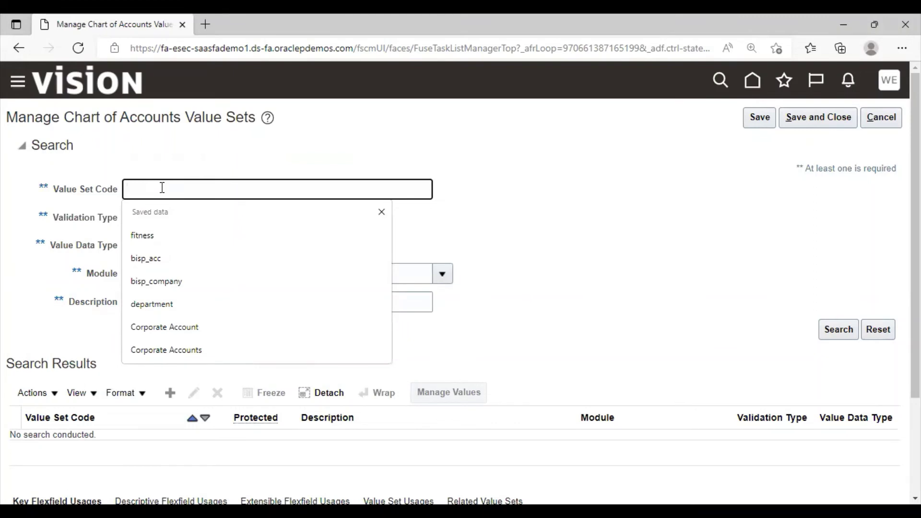
pyautogui.write('NL ')
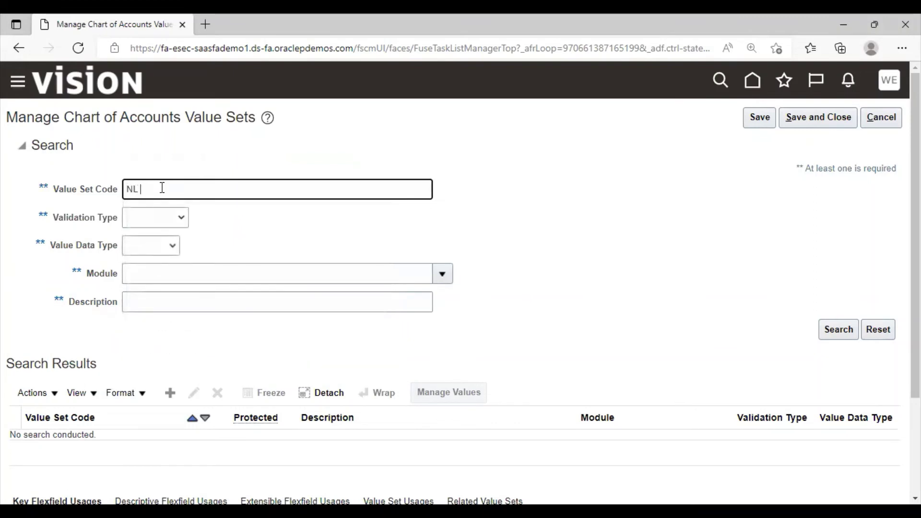
pyautogui.write('Department')
pyautogui.click(849, 331)
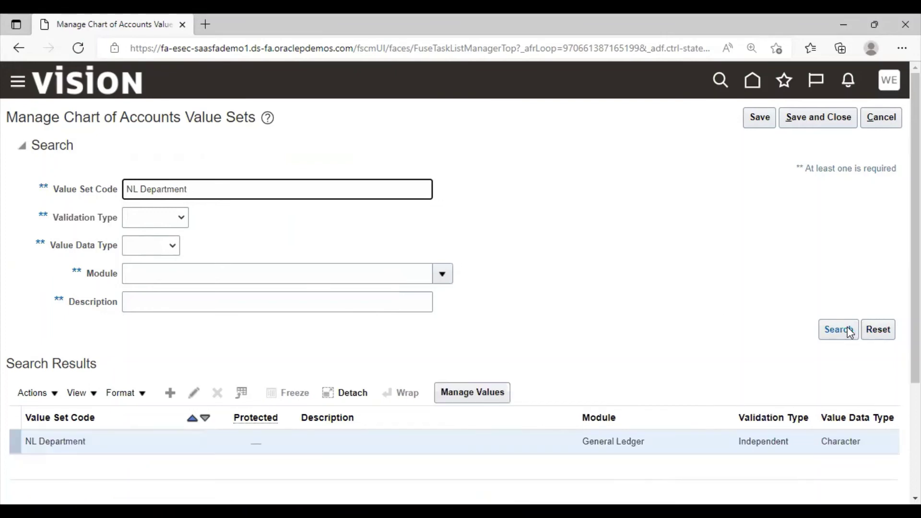
pyautogui.scroll(-1, 447, 324)
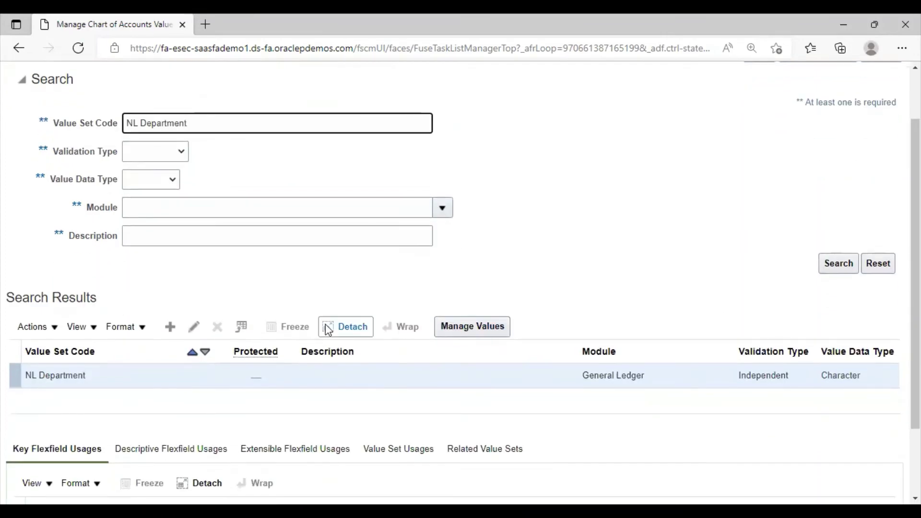
pyautogui.click(194, 328)
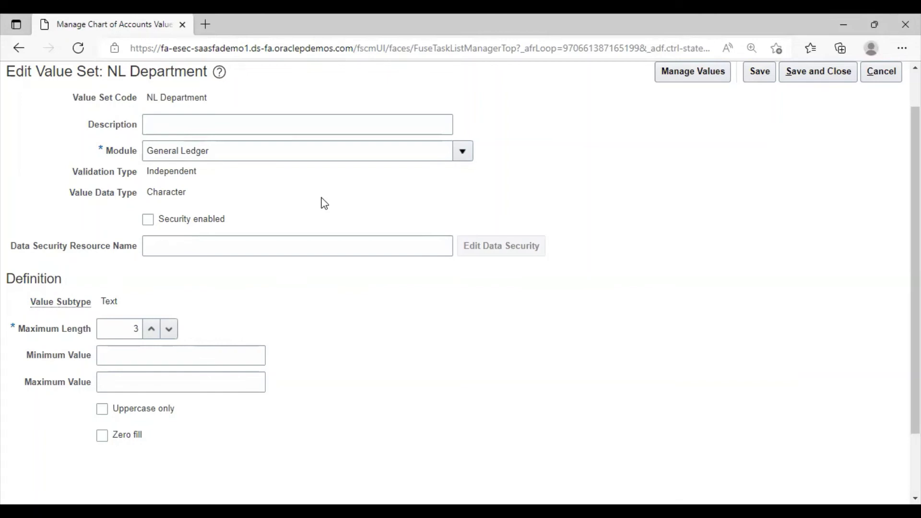
# Enable security for the NL Department value set with the data security resource name condition110and130NL and save it.
pyautogui.scroll(2, 311, 271)
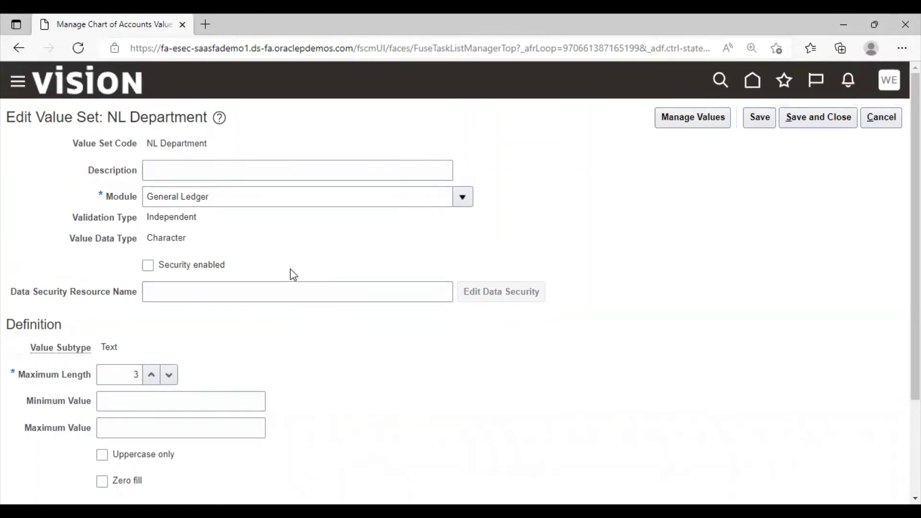
pyautogui.click(153, 265)
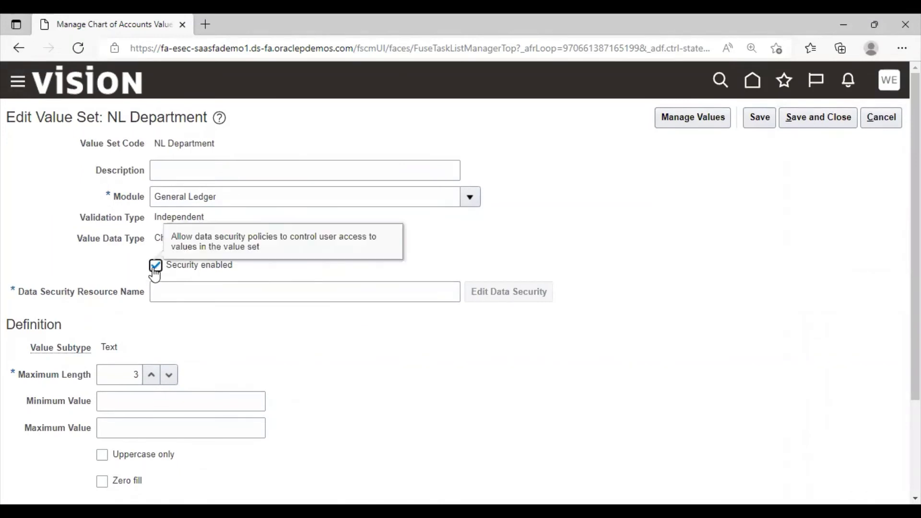
pyautogui.click(190, 294)
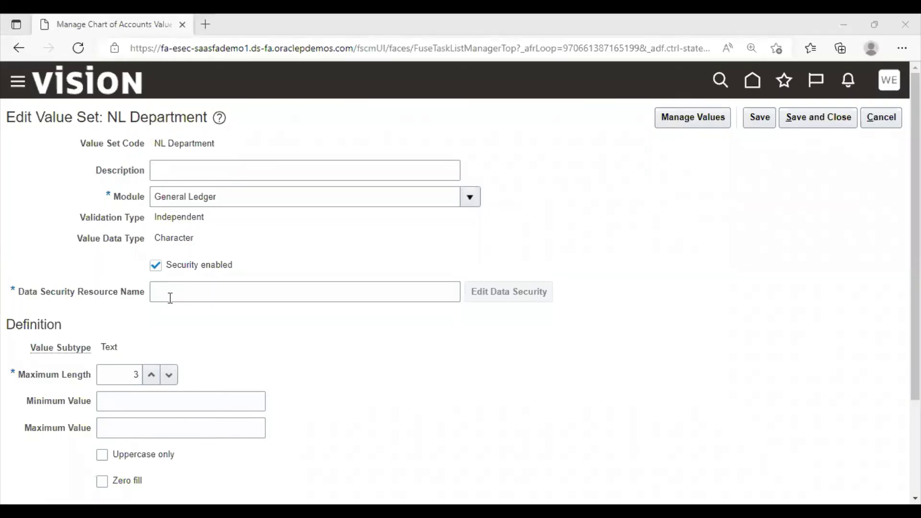
pyautogui.click(171, 298)
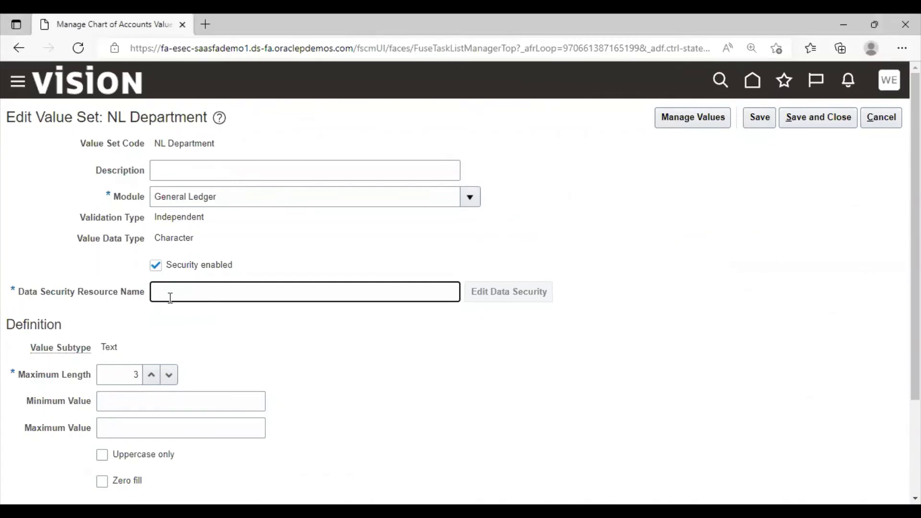
pyautogui.write('condition110and130')
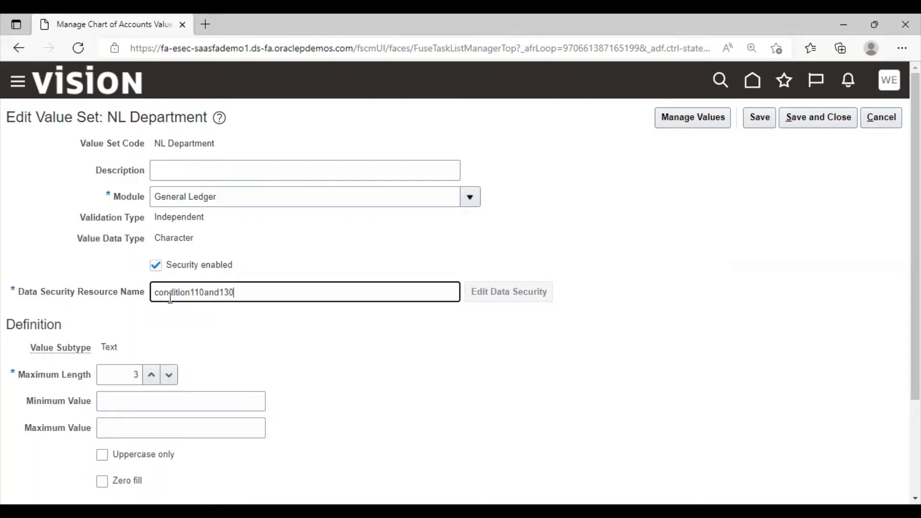
pyautogui.write('NL')
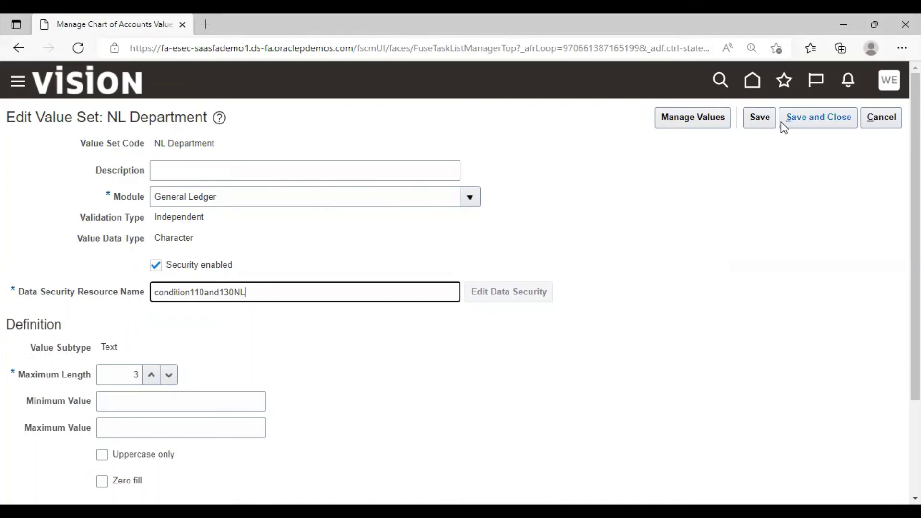
pyautogui.click(762, 124)
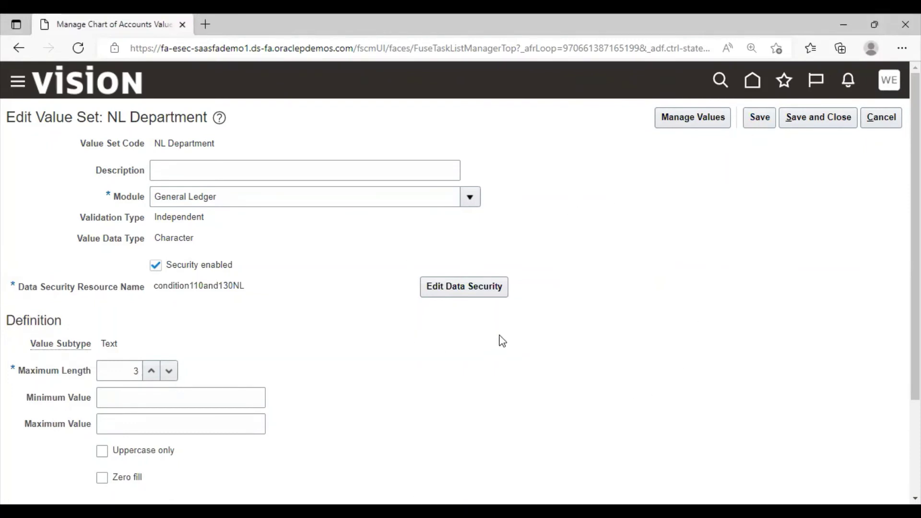
# Start a new data security condition for the value set, using condition110and130 as its name, display name and description.
pyautogui.click(488, 294)
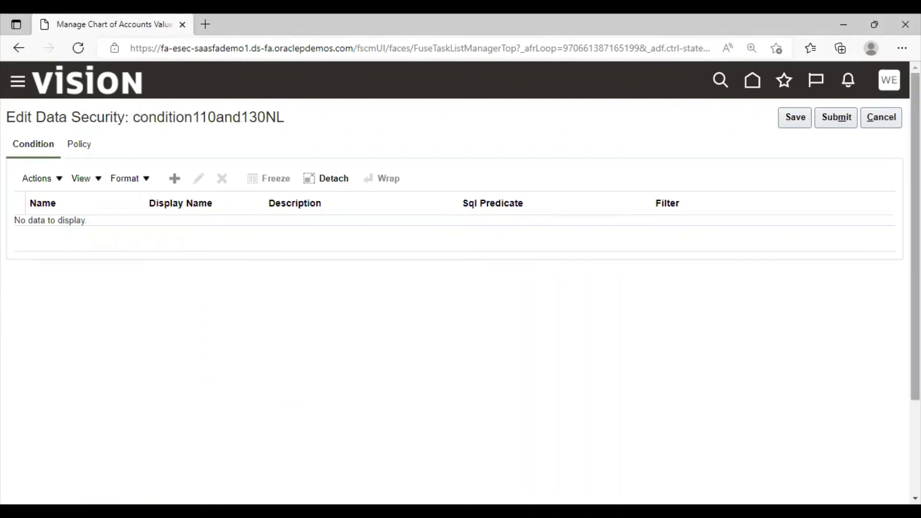
pyautogui.click(176, 179)
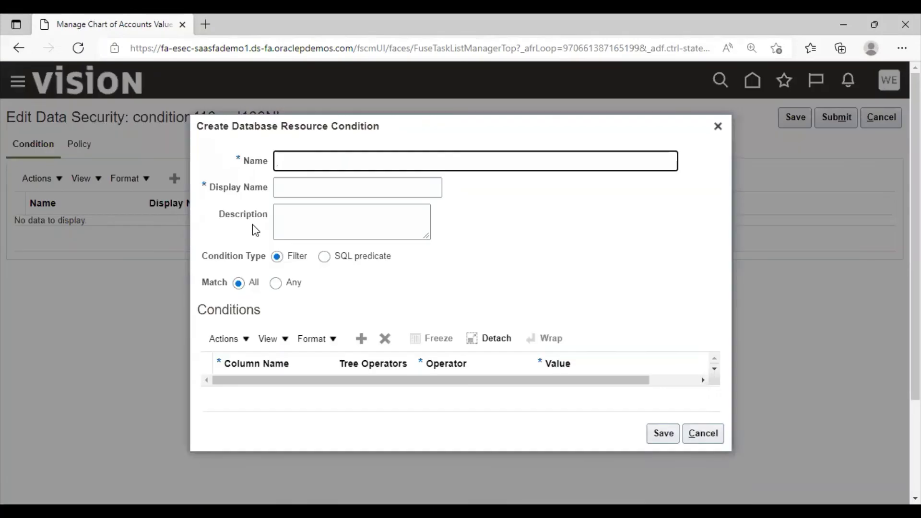
pyautogui.click(321, 163)
pyautogui.write('condition110and130')
pyautogui.doubleClick(378, 155)
pyautogui.hotkey('ctrl', 'c')
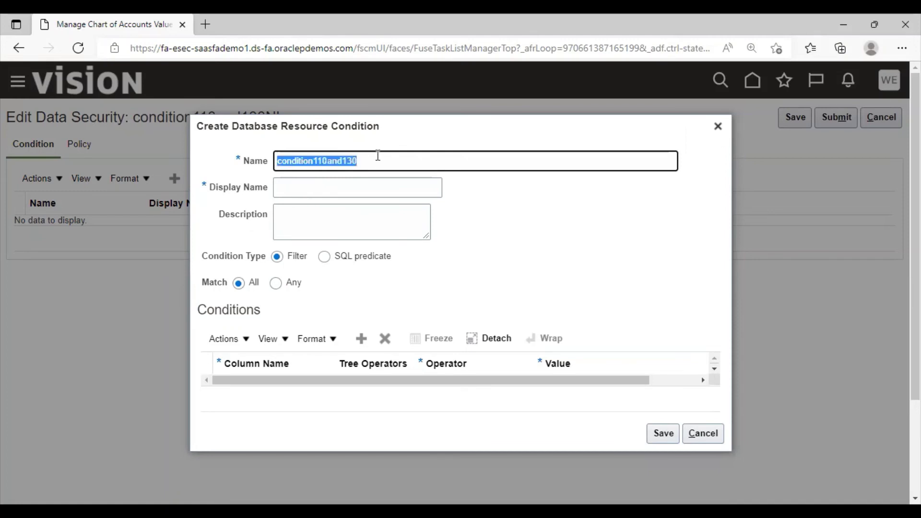
pyautogui.click(356, 193)
pyautogui.hotkey('ctrl', 'v')
pyautogui.click(337, 214)
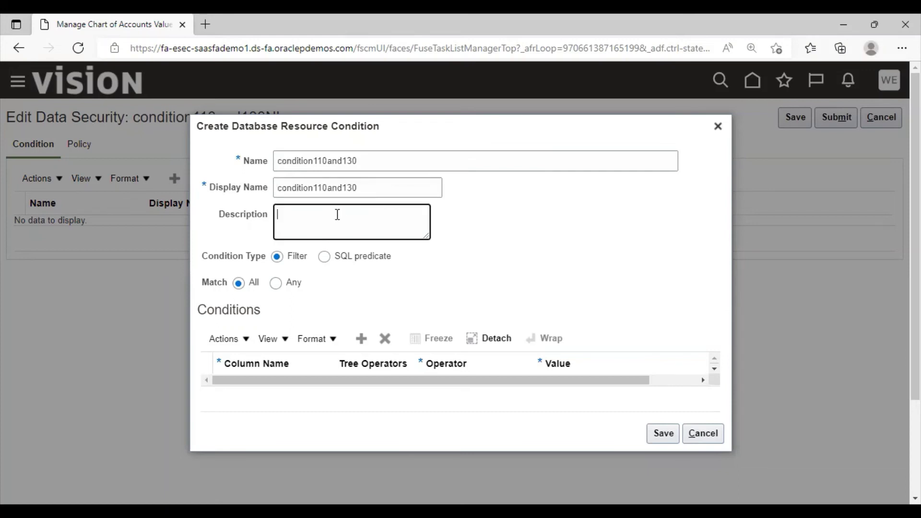
pyautogui.hotkey('ctrl', 'v')
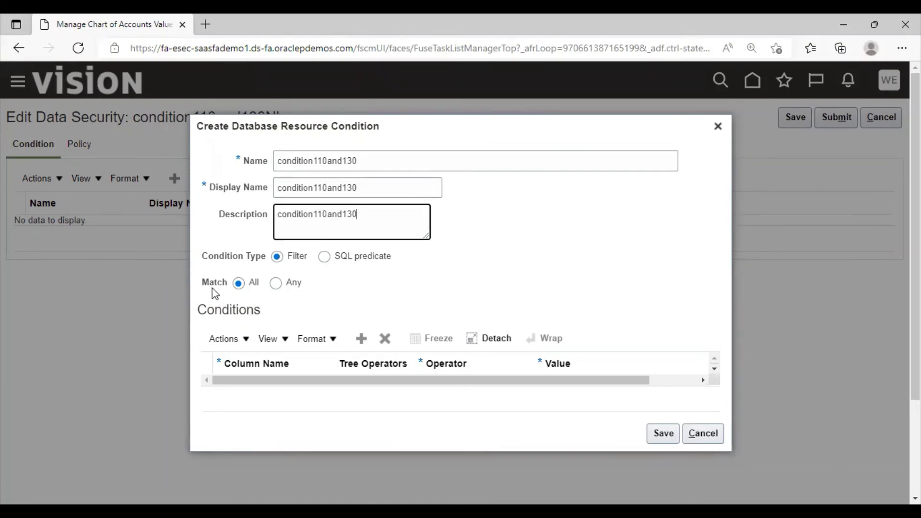
# Set the condition to match Any and add a row where the column VALUE is Equal to 110.
pyautogui.click(276, 283)
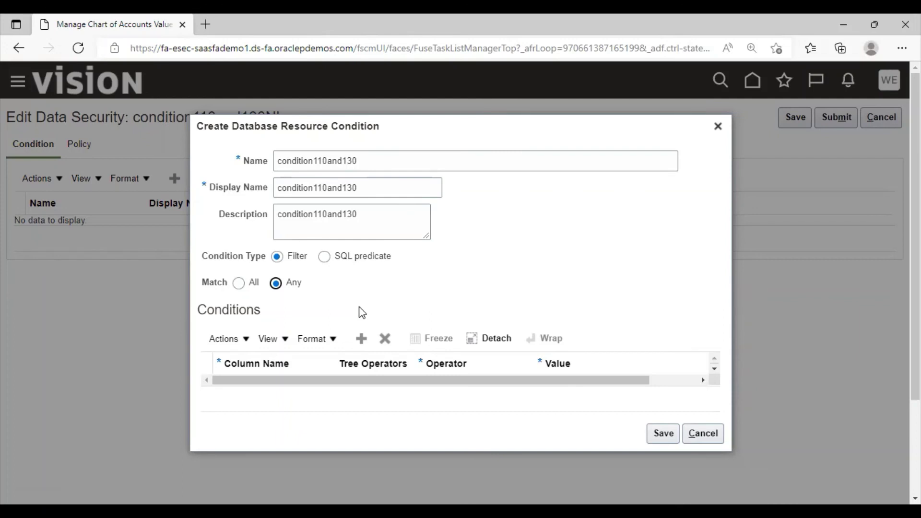
pyautogui.click(363, 342)
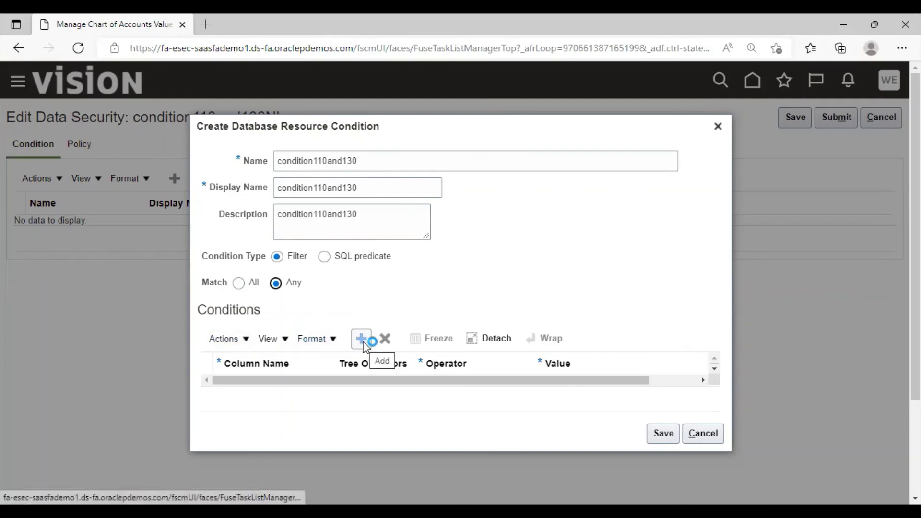
pyautogui.click(297, 373)
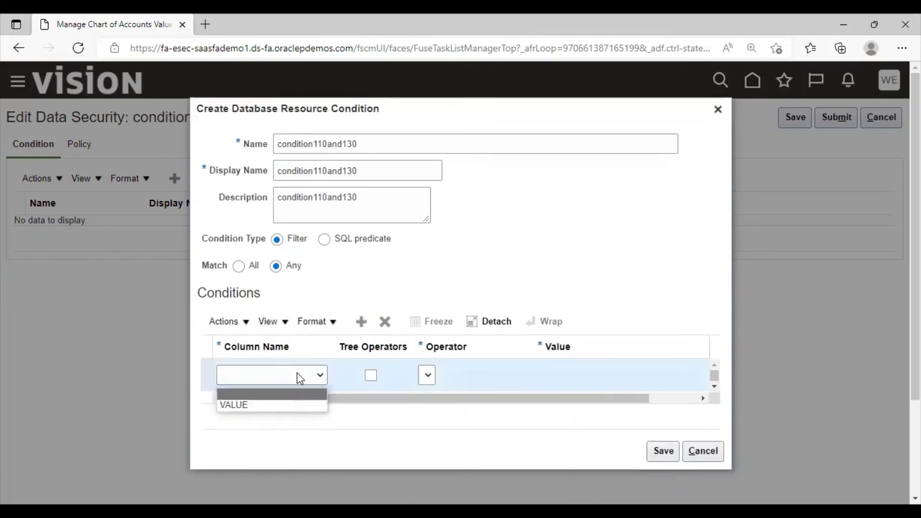
pyautogui.click(283, 407)
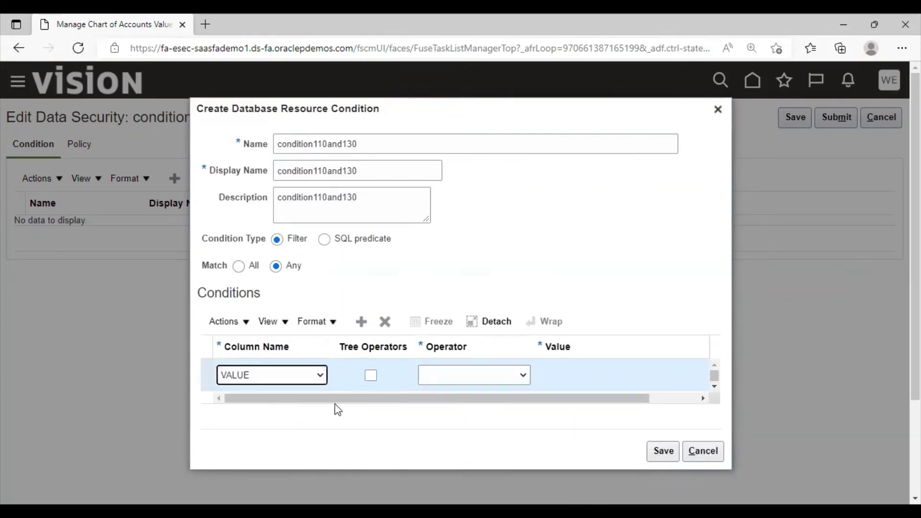
pyautogui.click(518, 379)
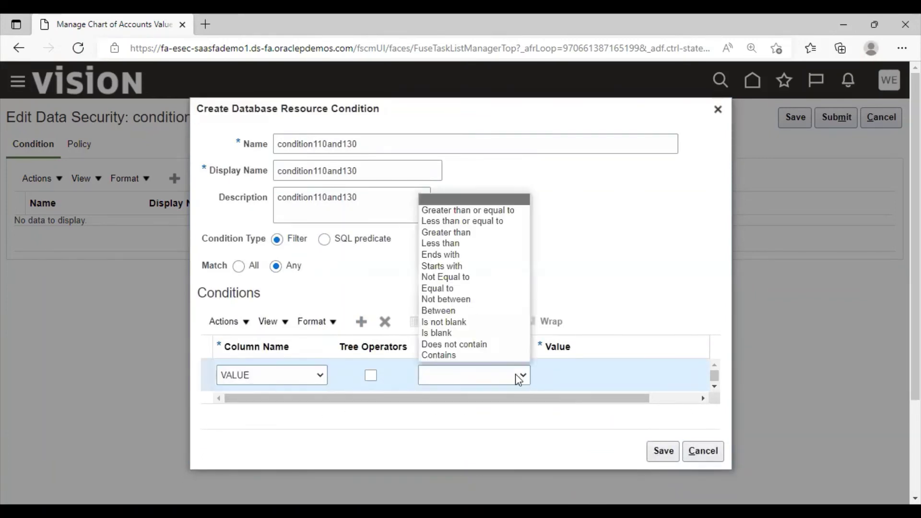
pyautogui.click(476, 293)
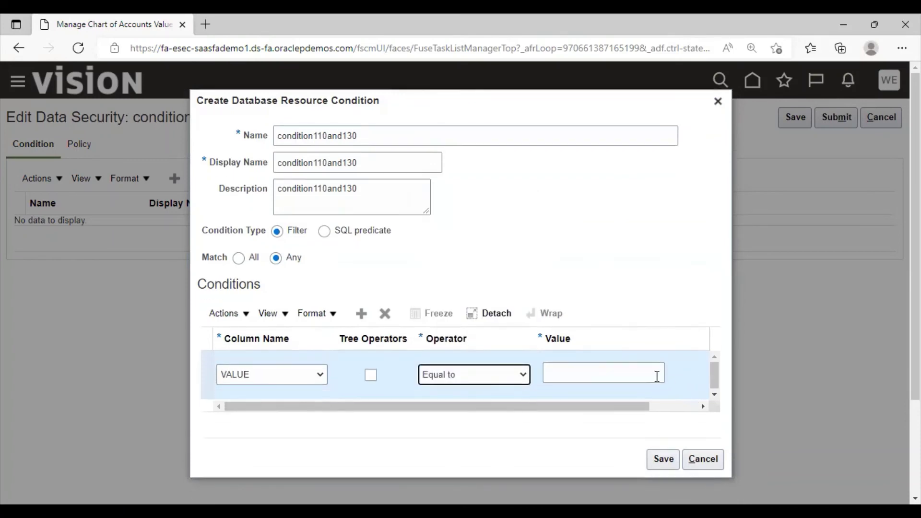
pyautogui.click(619, 364)
pyautogui.write('110')
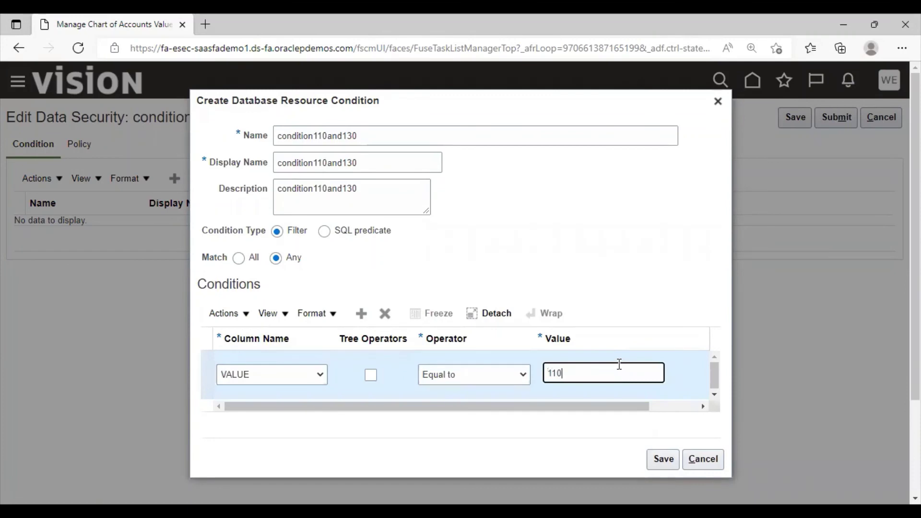
# Add a second condition row where the column VALUE is Equal to 130 and save the condition110and130 condition.
pyautogui.click(359, 314)
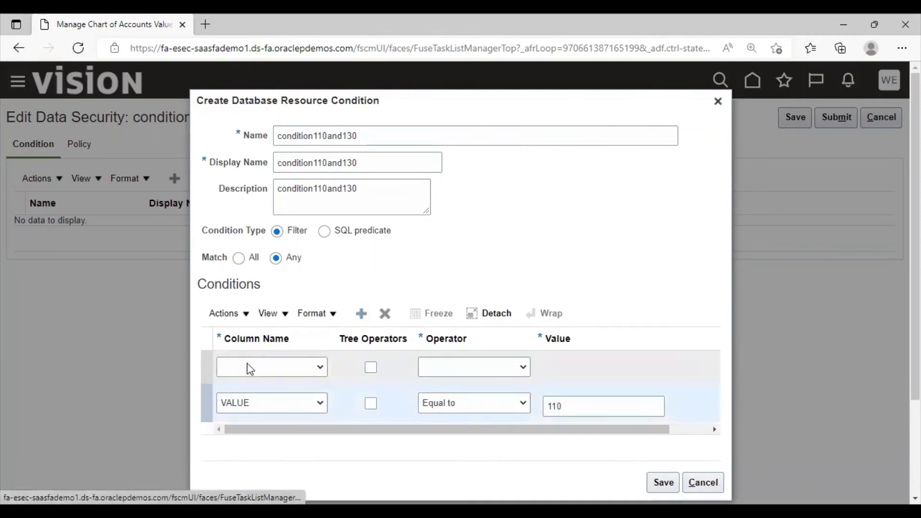
pyautogui.click(290, 358)
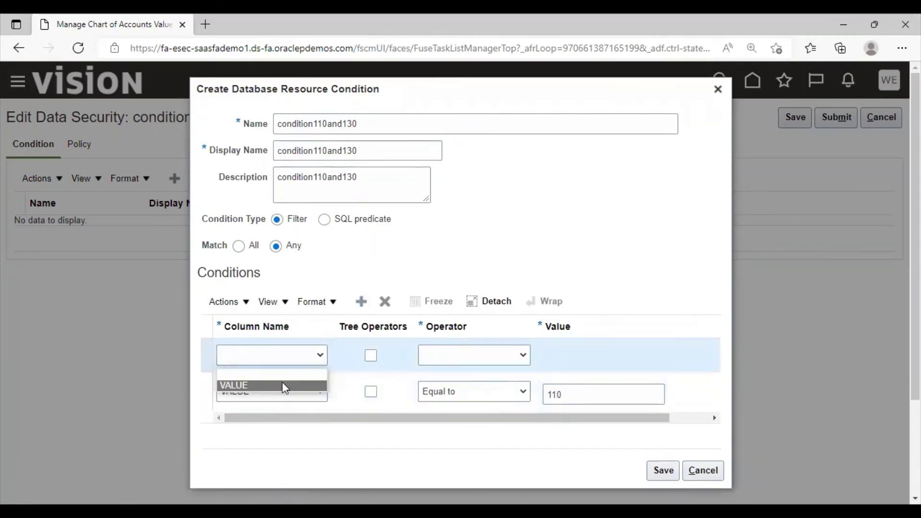
pyautogui.click(282, 385)
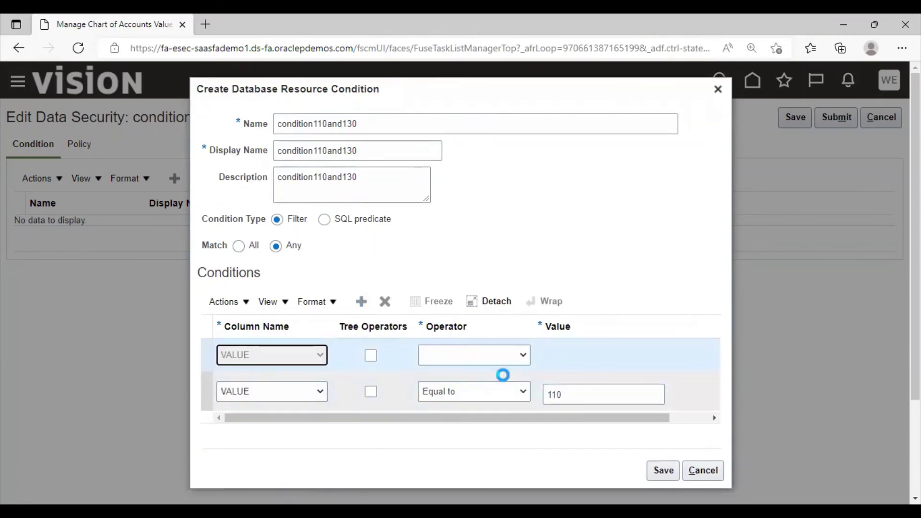
pyautogui.click(475, 353)
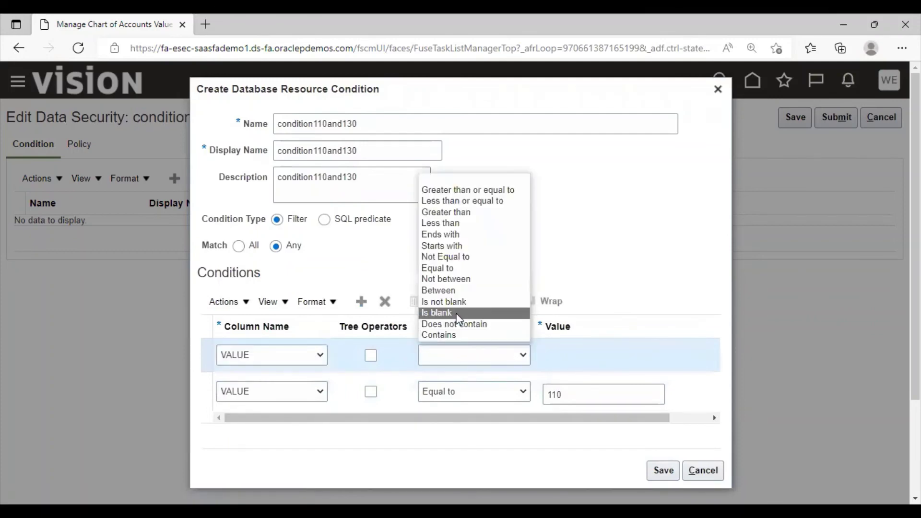
pyautogui.click(447, 268)
pyautogui.click(595, 355)
pyautogui.write('1')
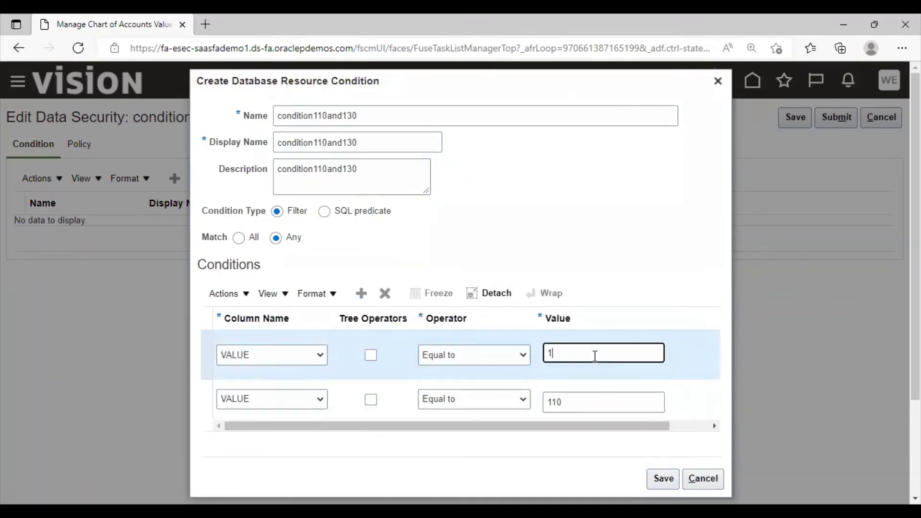
pyautogui.write('30')
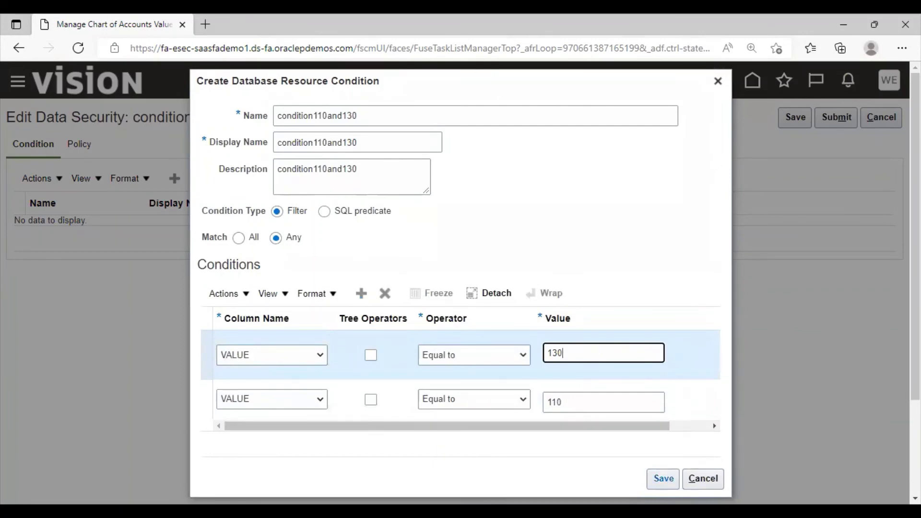
pyautogui.click(663, 478)
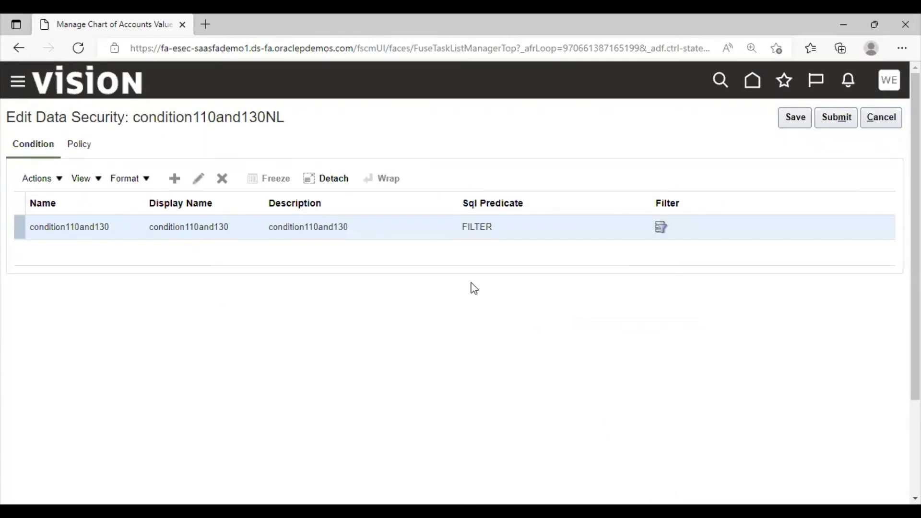
# Start a new data security policy for condition110and130NL, keeping its rule's row set at Multiple Values.
pyautogui.click(78, 146)
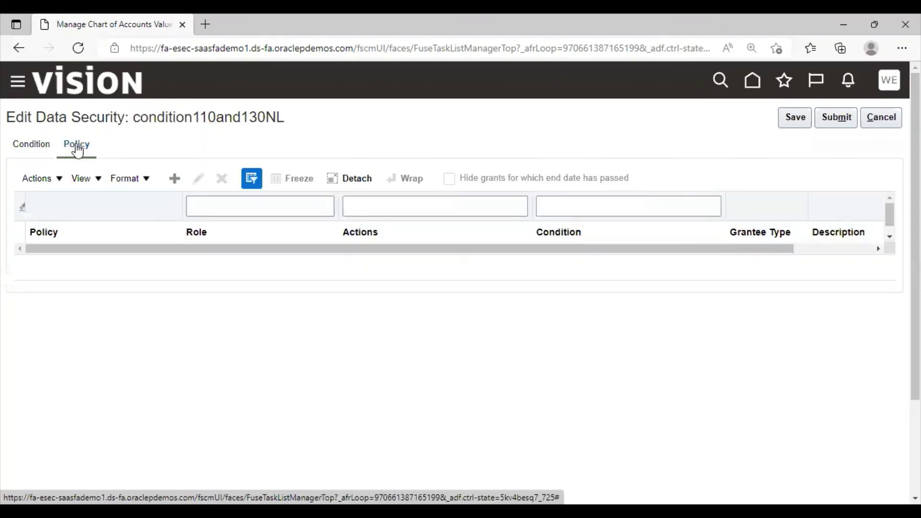
pyautogui.click(175, 178)
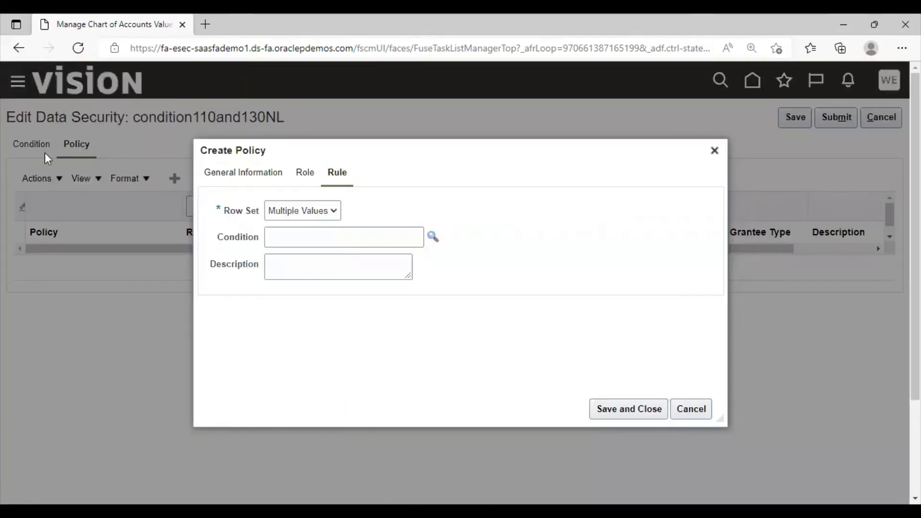
pyautogui.click(324, 214)
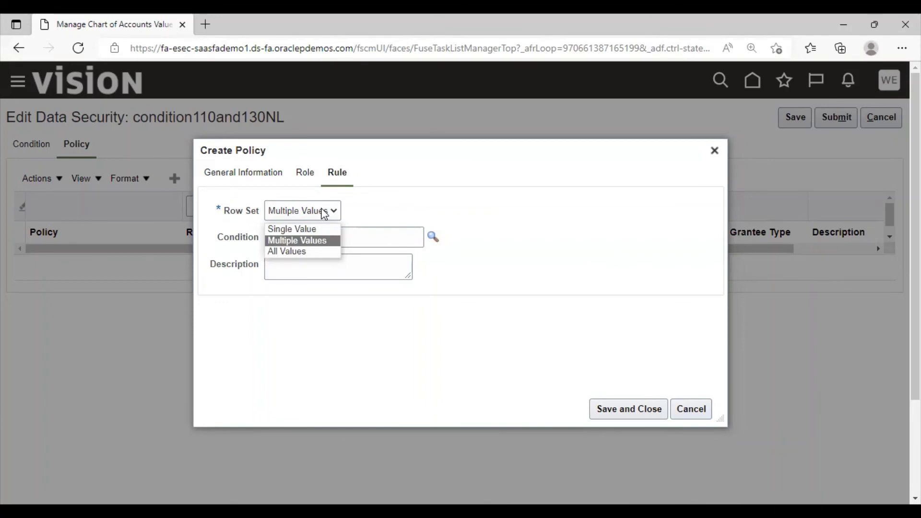
pyautogui.click(324, 214)
pyautogui.click(320, 232)
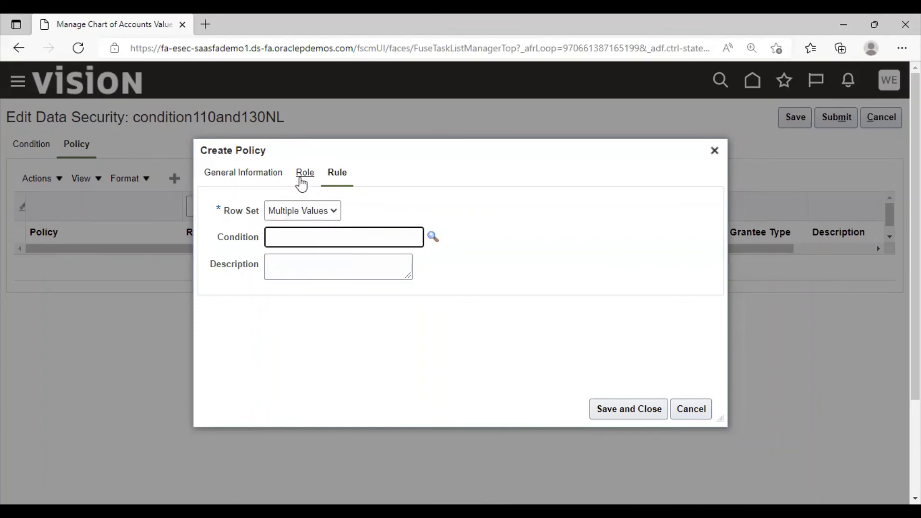
# Name the policy Policy110and130NL and set its start date to 6/15/22.
pyautogui.click(250, 173)
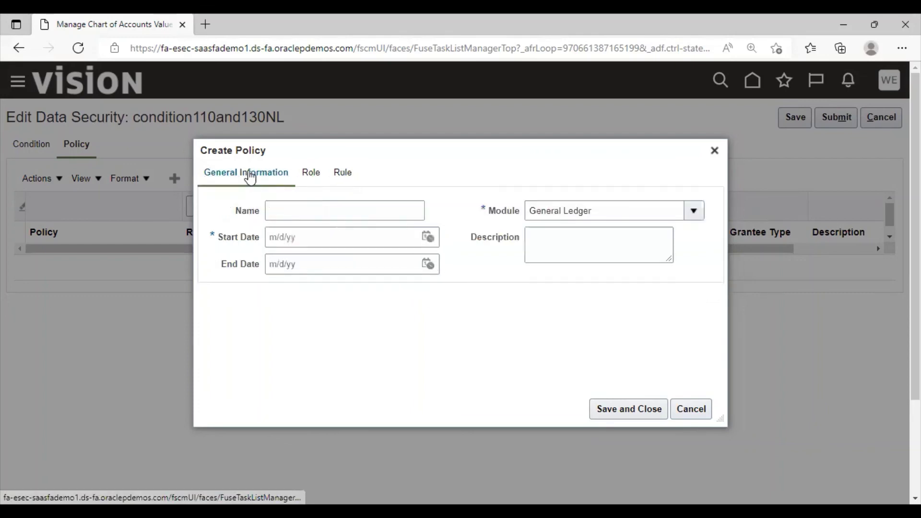
pyautogui.click(297, 212)
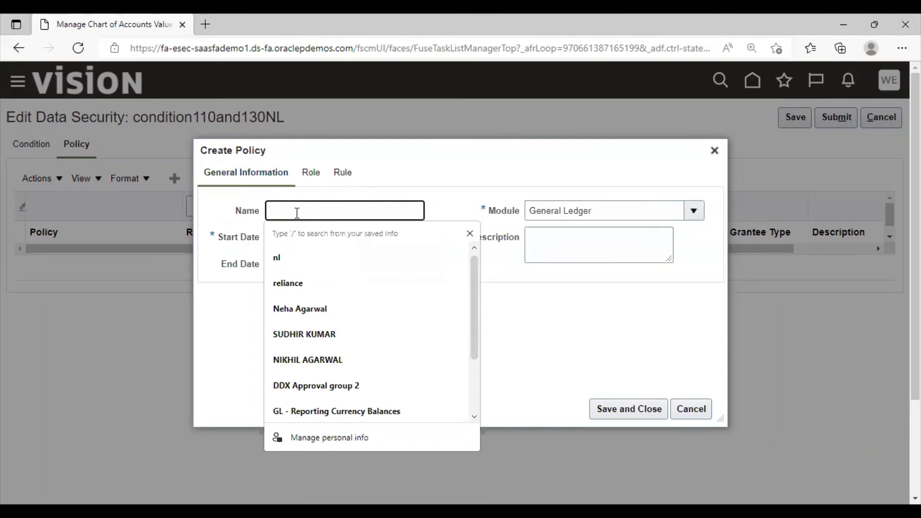
pyautogui.write('Polic')
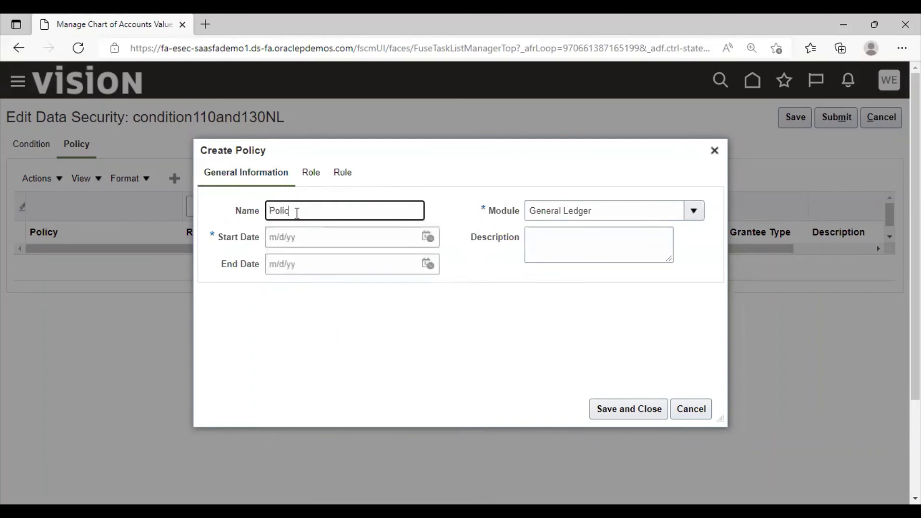
pyautogui.write('y110and1')
pyautogui.write('30NL')
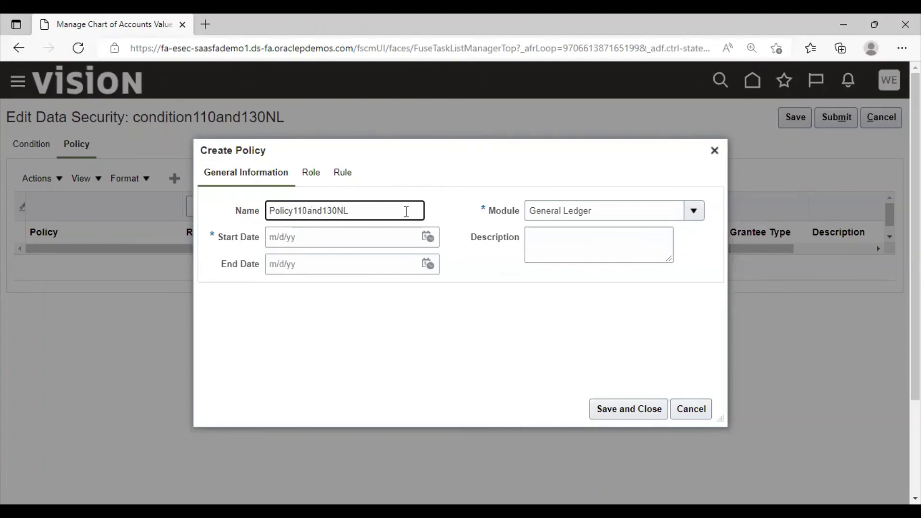
pyautogui.click(427, 237)
pyautogui.click(524, 349)
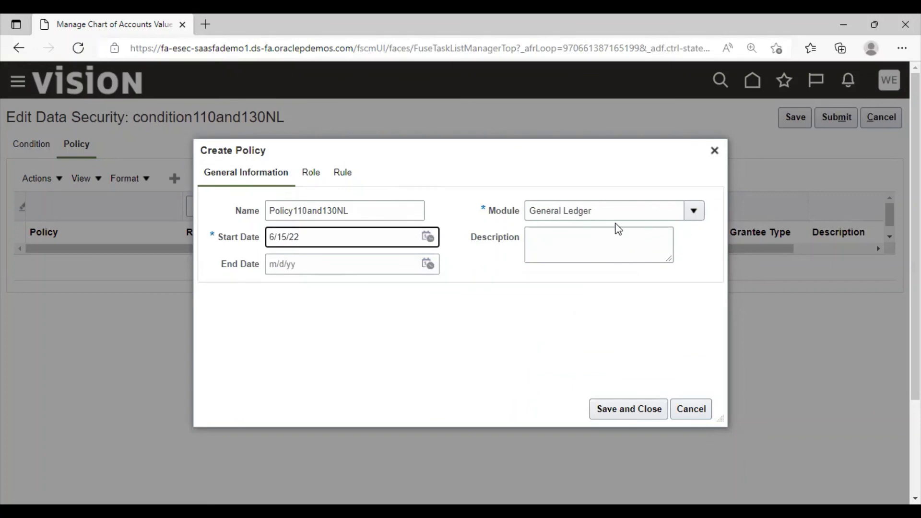
# Add the General Accountant role to the policy, searching for ORA_GL_General in the fscm application.
pyautogui.click(311, 174)
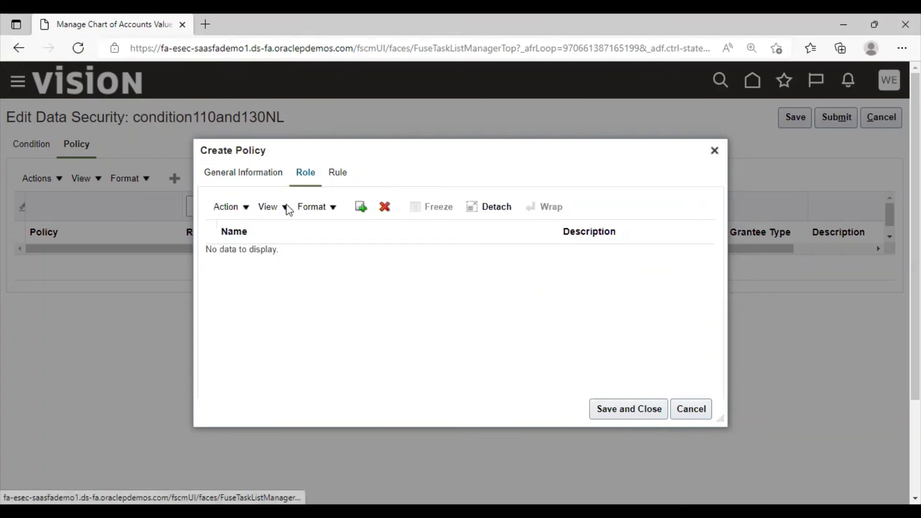
pyautogui.click(361, 209)
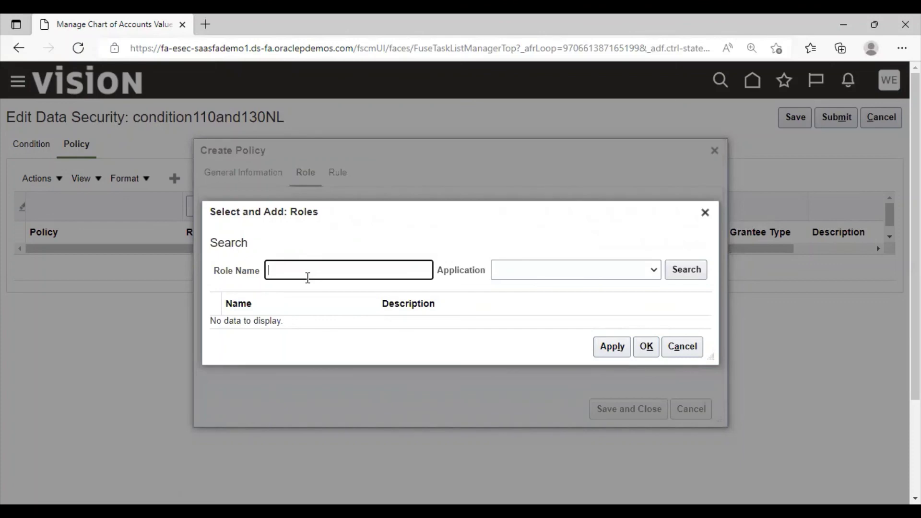
pyautogui.write('ORA_GL_General')
pyautogui.click(512, 261)
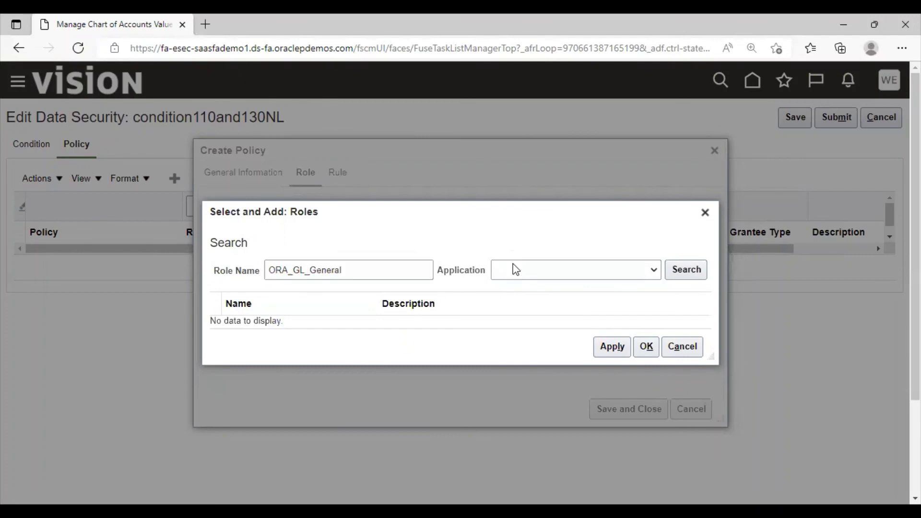
pyautogui.click(516, 269)
pyautogui.click(510, 321)
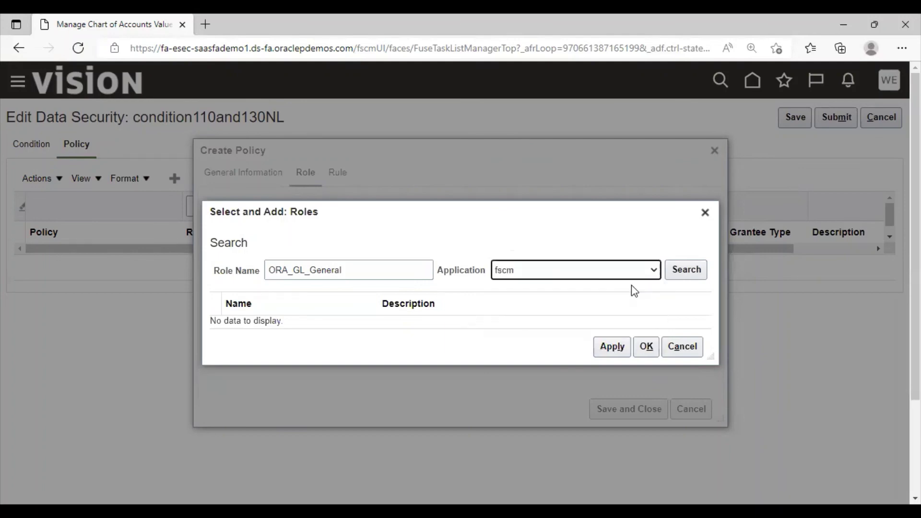
pyautogui.click(690, 277)
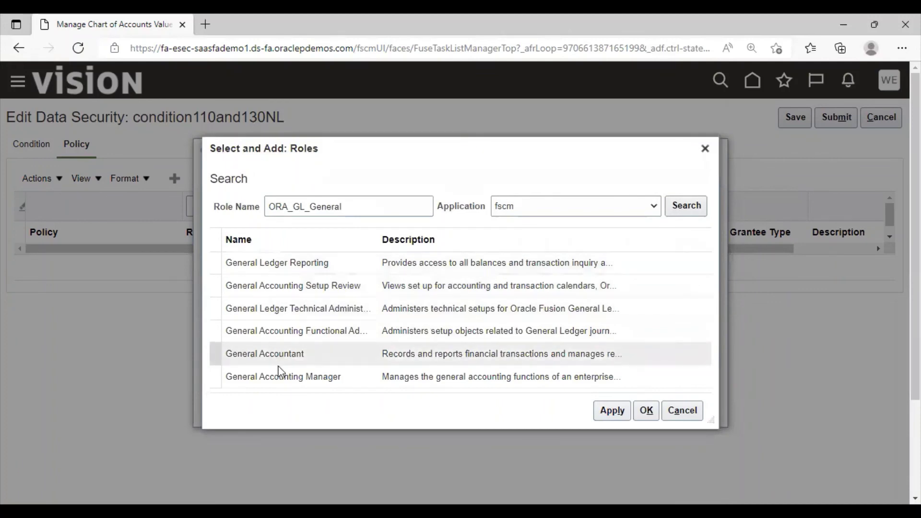
pyautogui.click(263, 353)
pyautogui.click(621, 416)
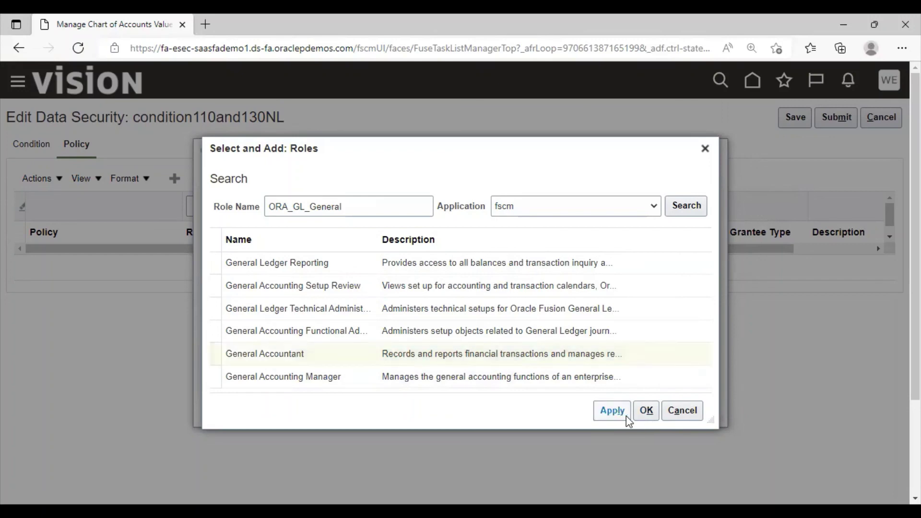
pyautogui.click(650, 417)
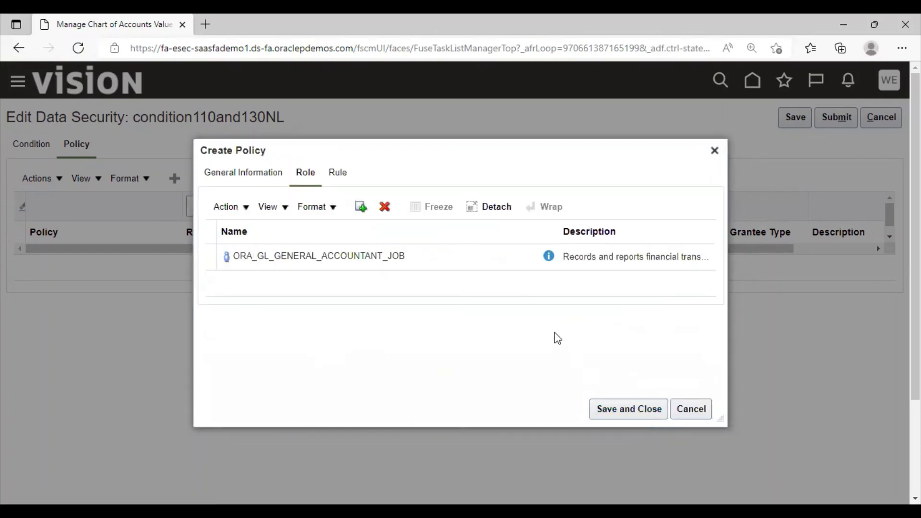
# Choose condition110and130 as the condition of the policy's rule.
pyautogui.click(344, 176)
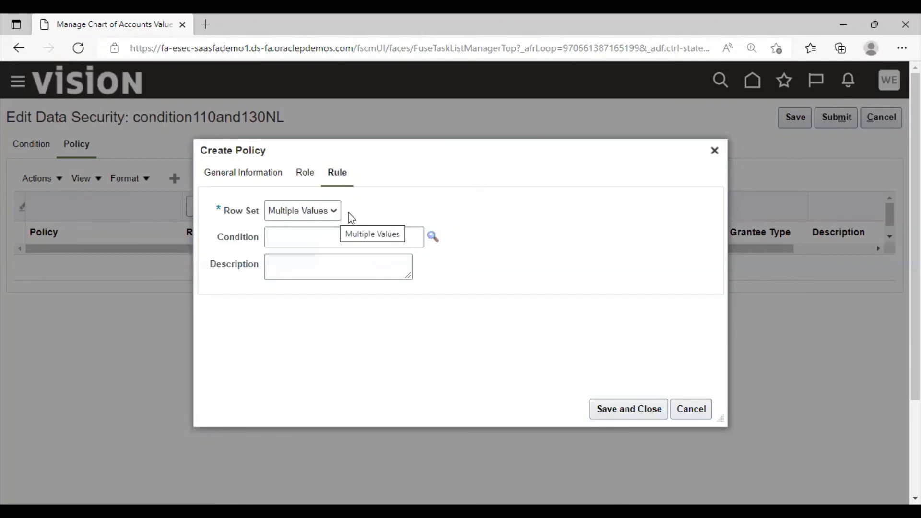
pyautogui.click(432, 239)
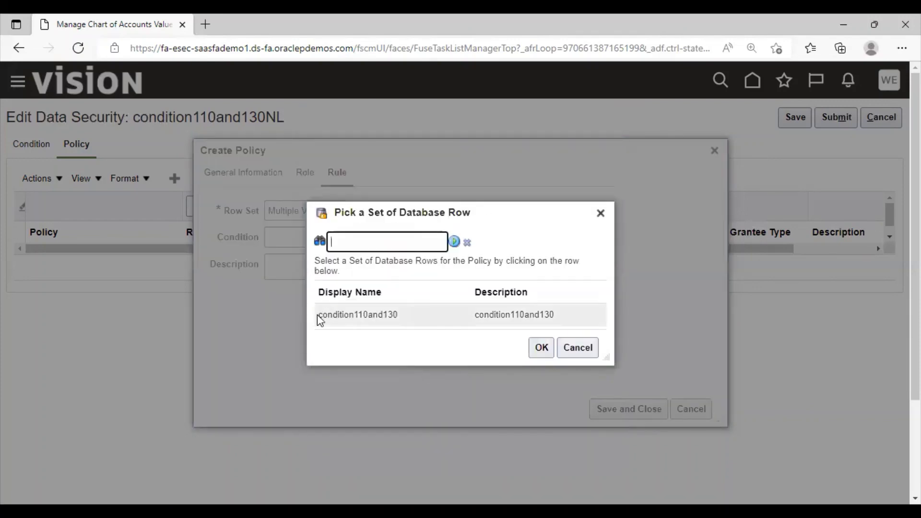
pyautogui.click(318, 317)
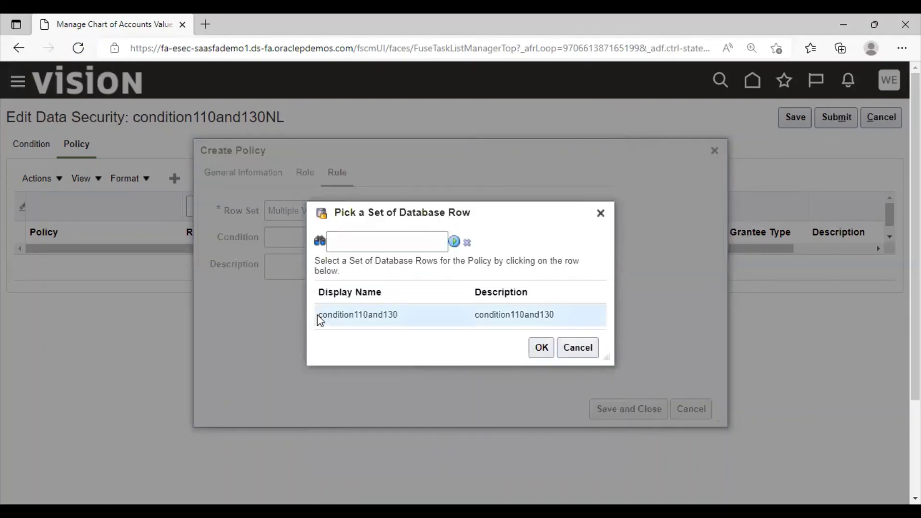
pyautogui.click(539, 353)
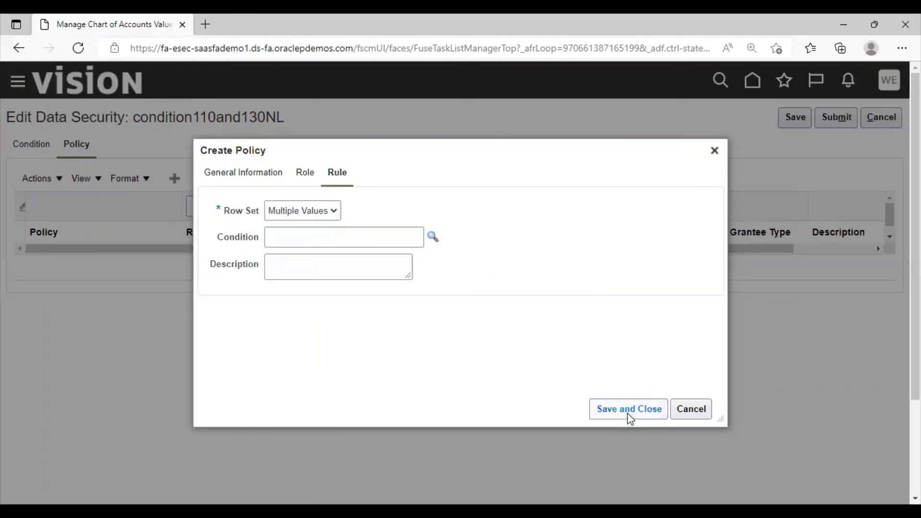
# Save the new policy and submit the data security changes for condition110and130NL.
pyautogui.click(629, 417)
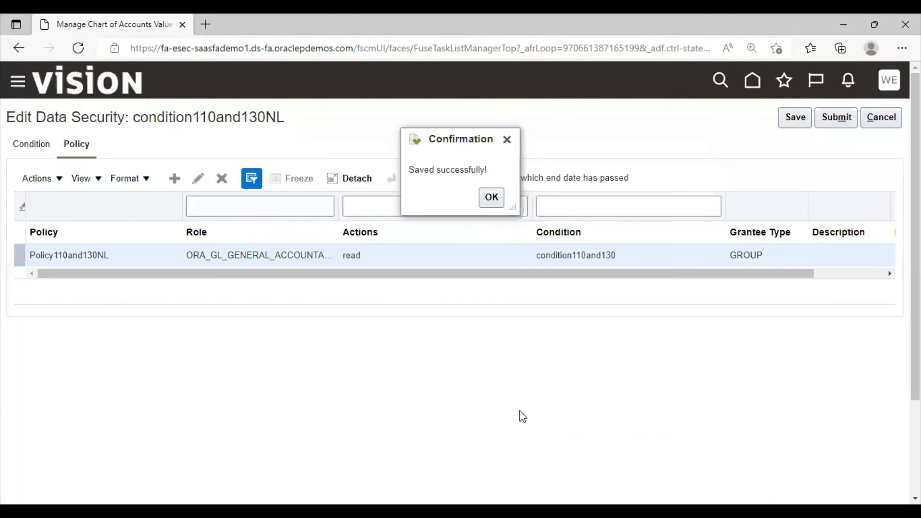
pyautogui.click(491, 197)
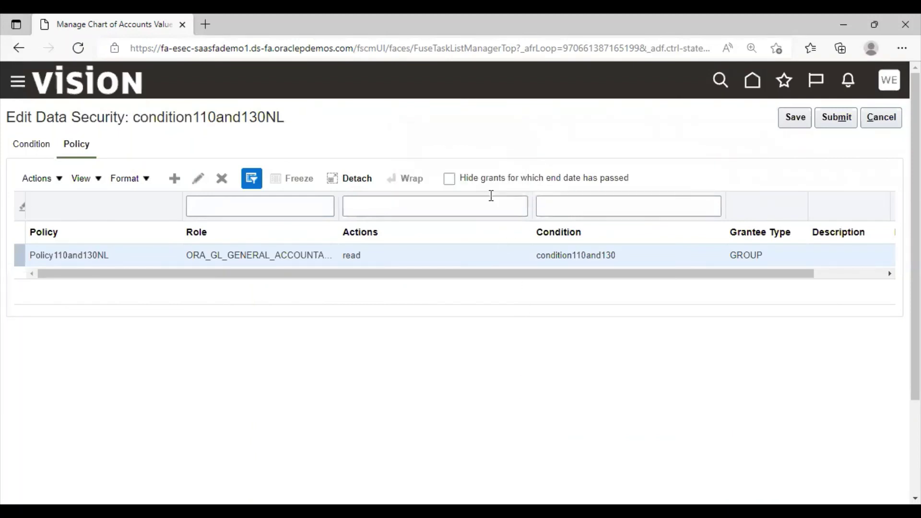
pyautogui.click(836, 118)
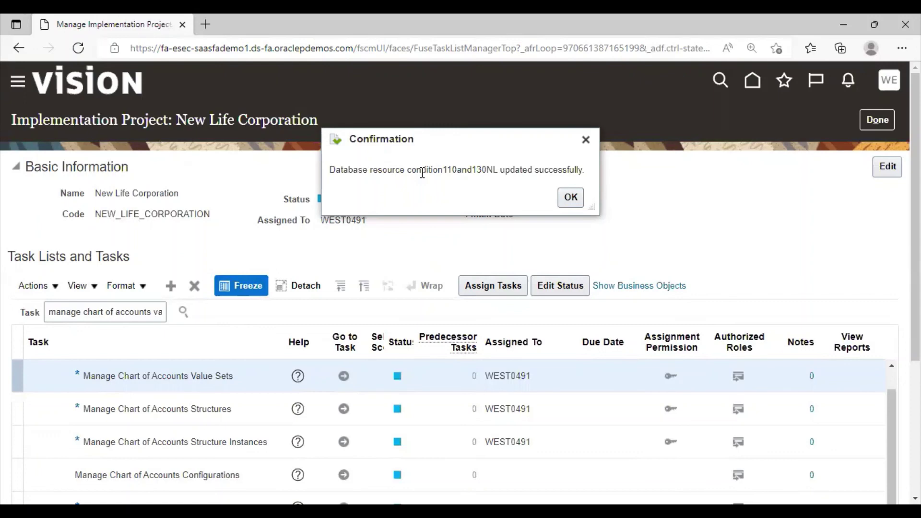
pyautogui.click(570, 196)
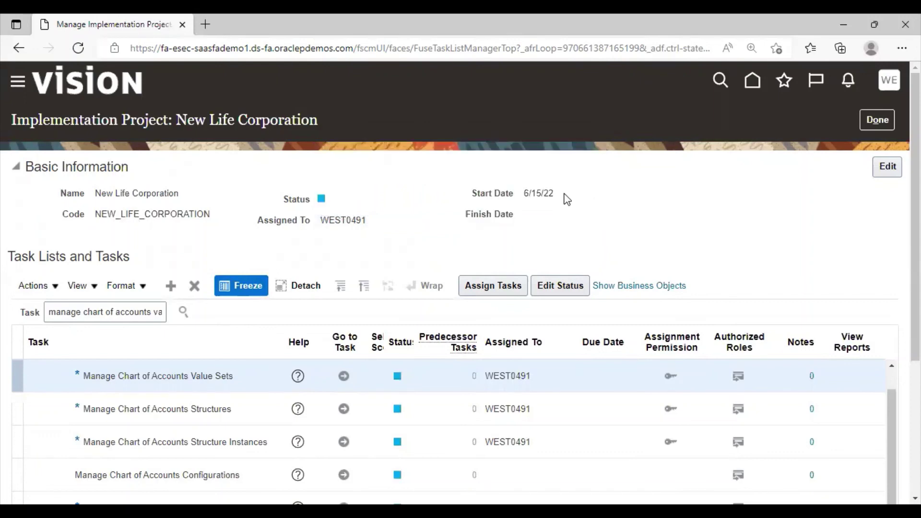